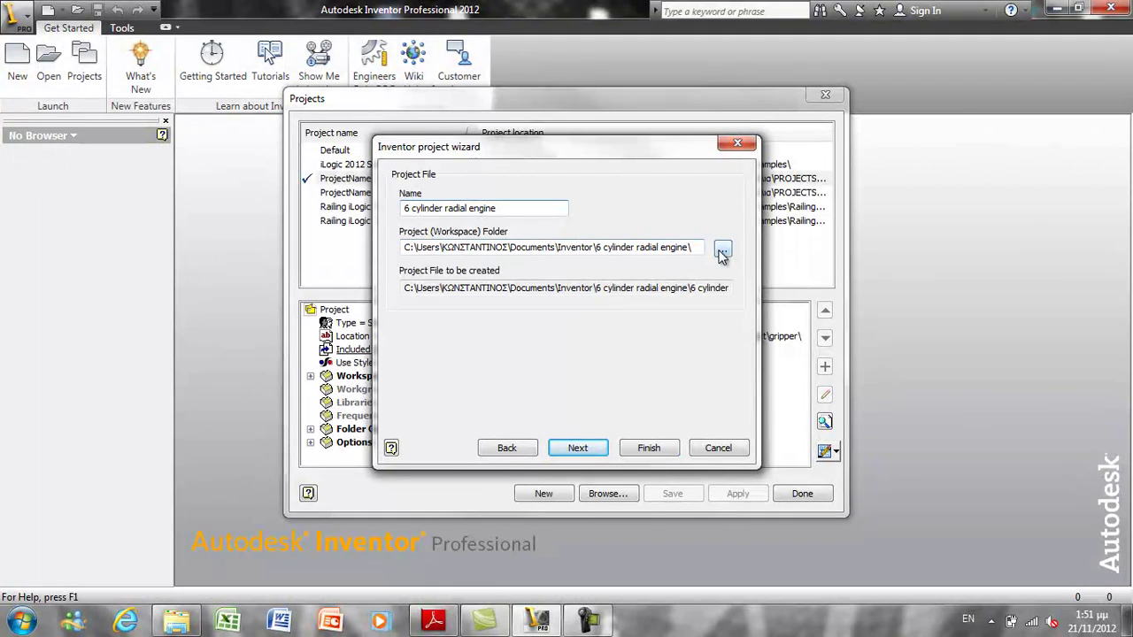
Step: Browse for the project's workspace location and expand the σχεδια απο βιβλια folder and its PROJECTS subfolder
{"action": "left_click", "coordinate": [722, 248]}
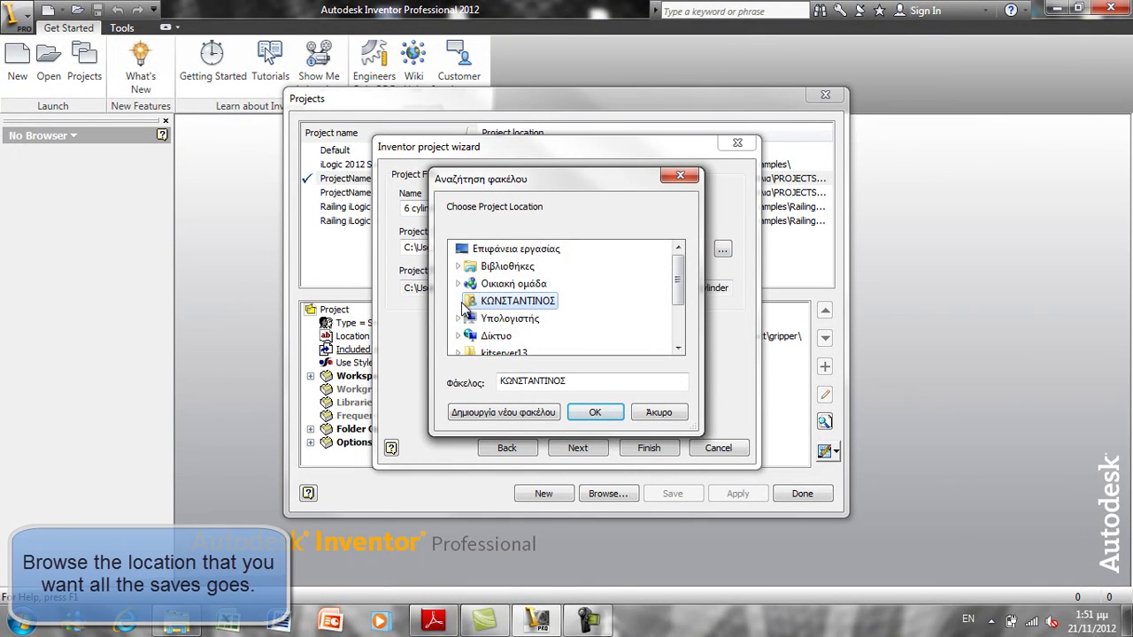
{"action": "scroll", "coordinate": [484, 323], "scroll_direction": "down", "scroll_amount": 5}
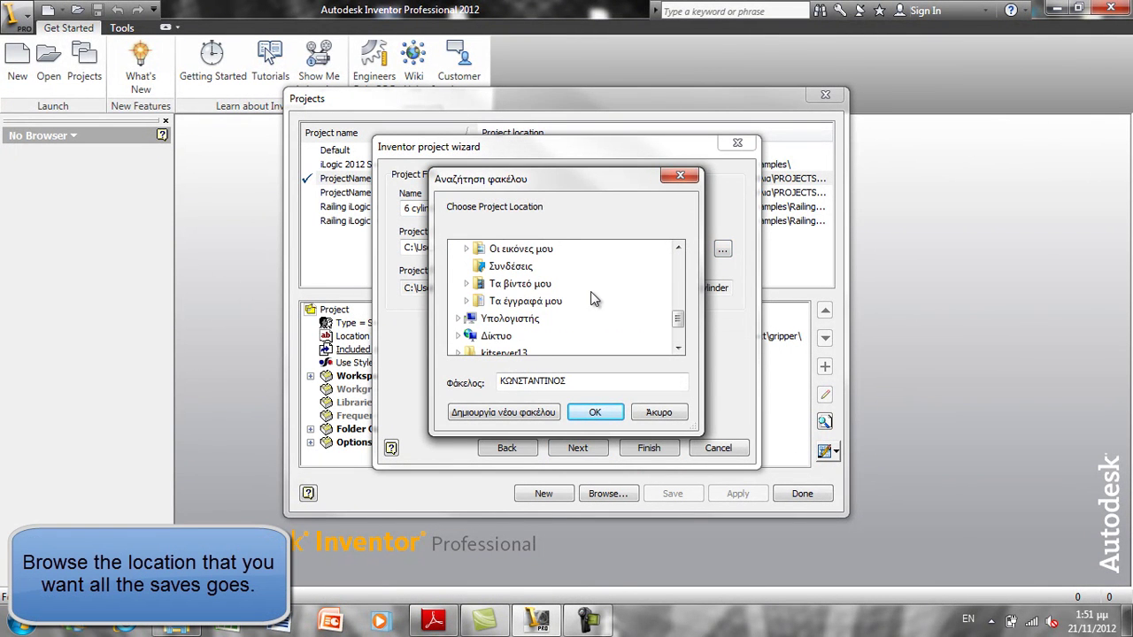
{"action": "left_click", "coordinate": [466, 301]}
{"action": "scroll", "coordinate": [595, 306], "scroll_direction": "down", "scroll_amount": 6}
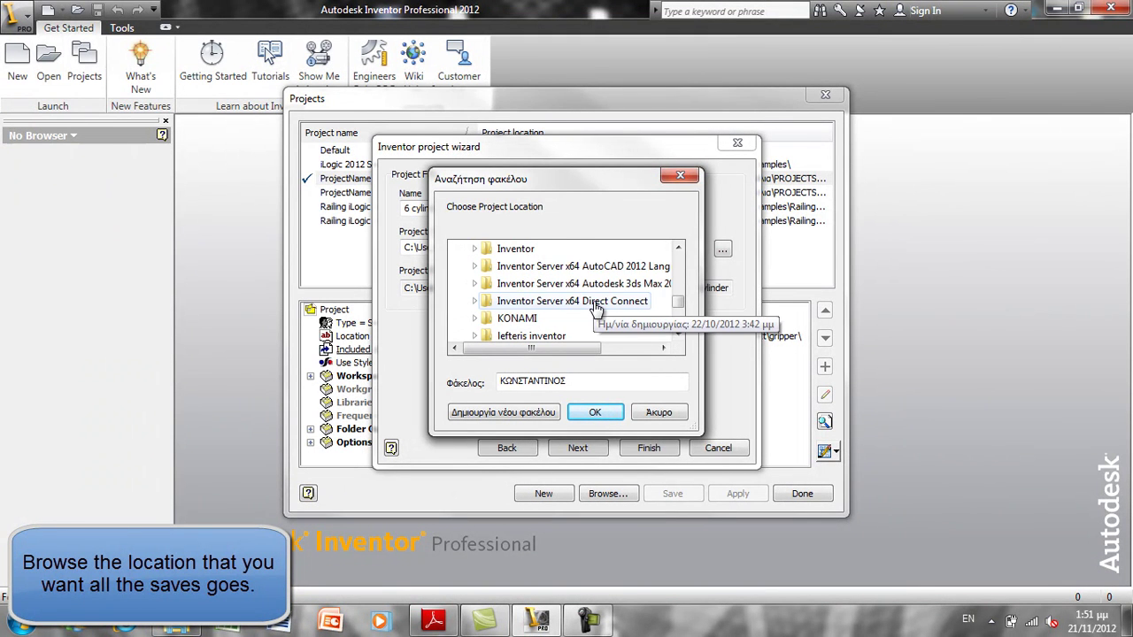
{"action": "scroll", "coordinate": [530, 299], "scroll_direction": "down", "scroll_amount": 5}
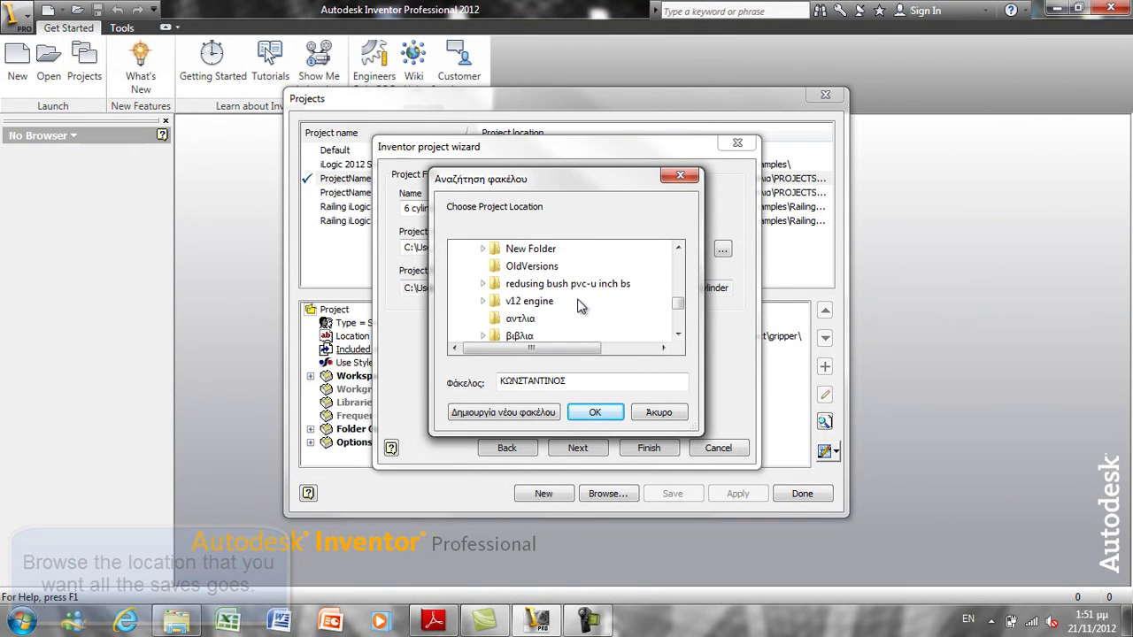
{"action": "scroll", "coordinate": [580, 305], "scroll_direction": "down", "scroll_amount": 2}
{"action": "scroll", "coordinate": [579, 305], "scroll_direction": "up", "scroll_amount": 2}
{"action": "scroll", "coordinate": [579, 304], "scroll_direction": "down", "scroll_amount": 1}
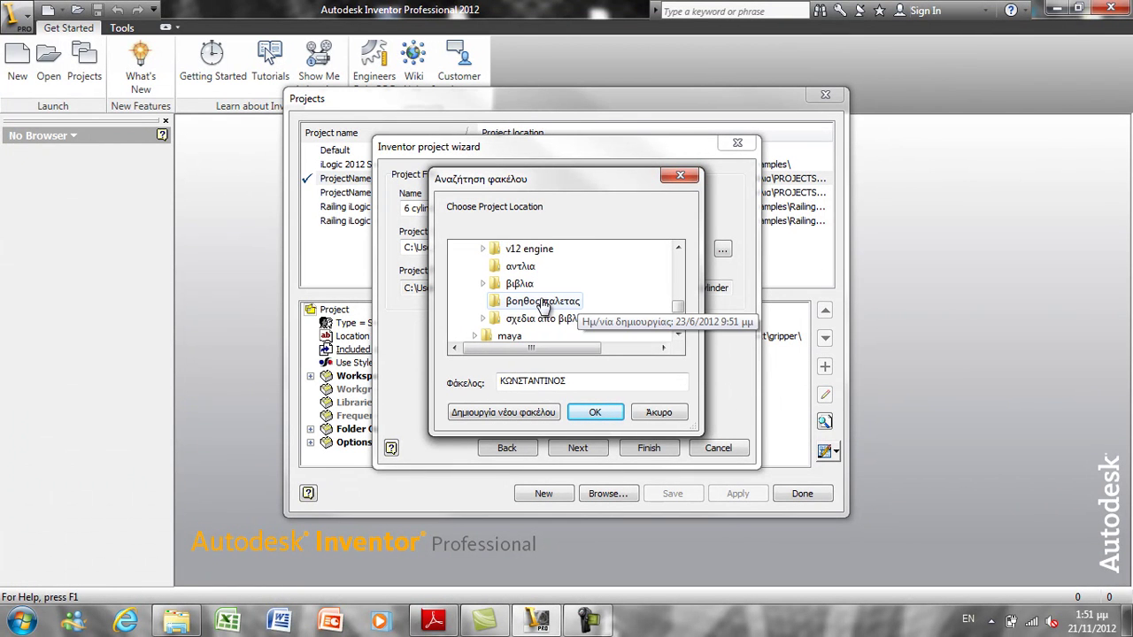
{"action": "left_click", "coordinate": [483, 319]}
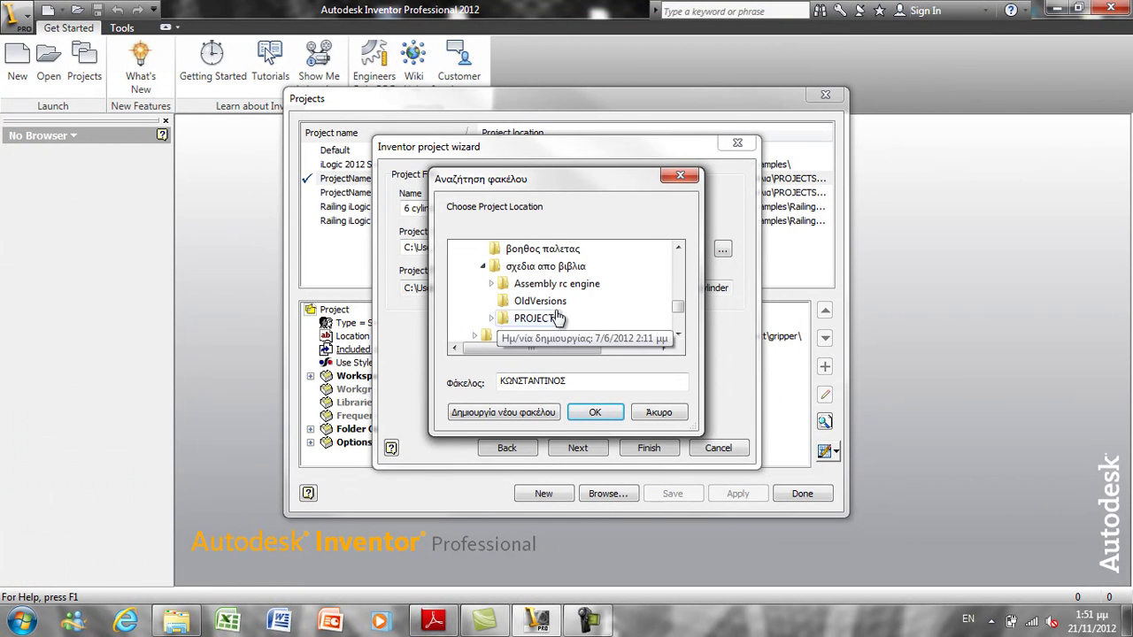
{"action": "left_click", "coordinate": [491, 318]}
Step: Set the 6 cylinder Radial engine folder inside new project as the workspace and finish creating the project
{"action": "scroll", "coordinate": [577, 321], "scroll_direction": "down", "scroll_amount": 1}
{"action": "scroll", "coordinate": [582, 309], "scroll_direction": "down", "scroll_amount": 1}
{"action": "scroll", "coordinate": [582, 307], "scroll_direction": "down", "scroll_amount": 4}
{"action": "scroll", "coordinate": [585, 310], "scroll_direction": "up", "scroll_amount": 1}
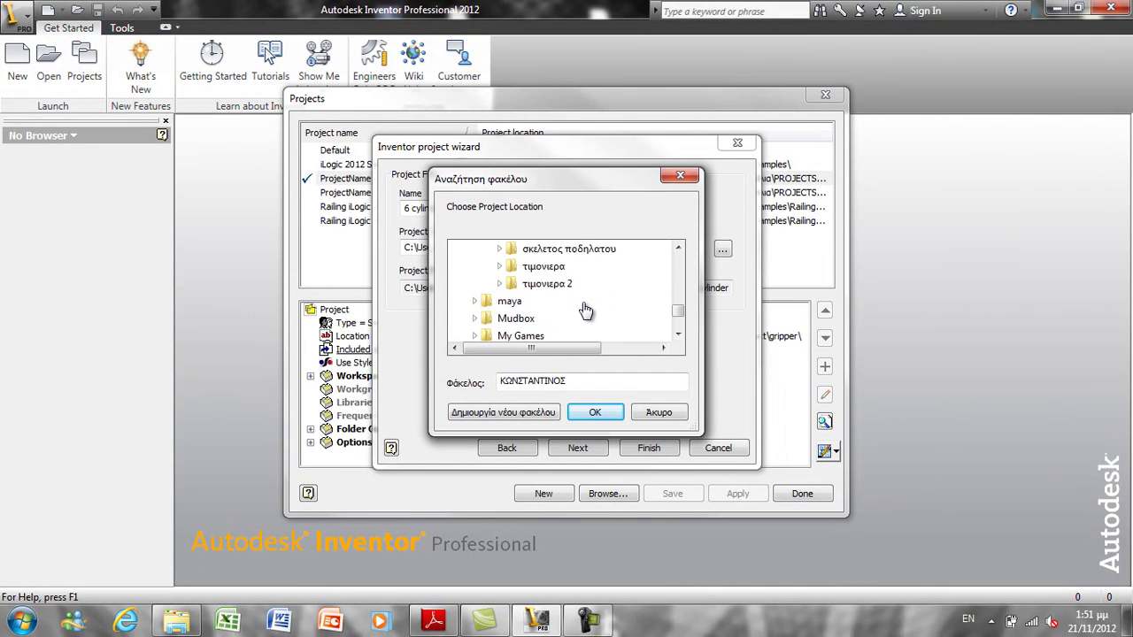
{"action": "scroll", "coordinate": [585, 309], "scroll_direction": "up", "scroll_amount": 1}
{"action": "scroll", "coordinate": [591, 305], "scroll_direction": "up", "scroll_amount": 2}
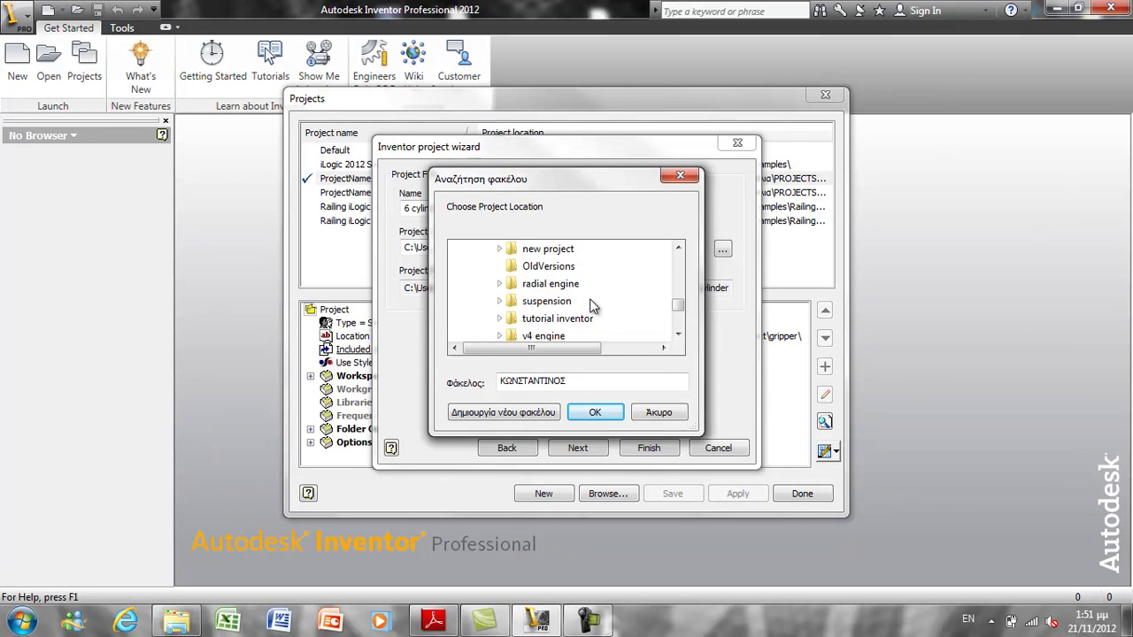
{"action": "scroll", "coordinate": [591, 305], "scroll_direction": "up", "scroll_amount": 1}
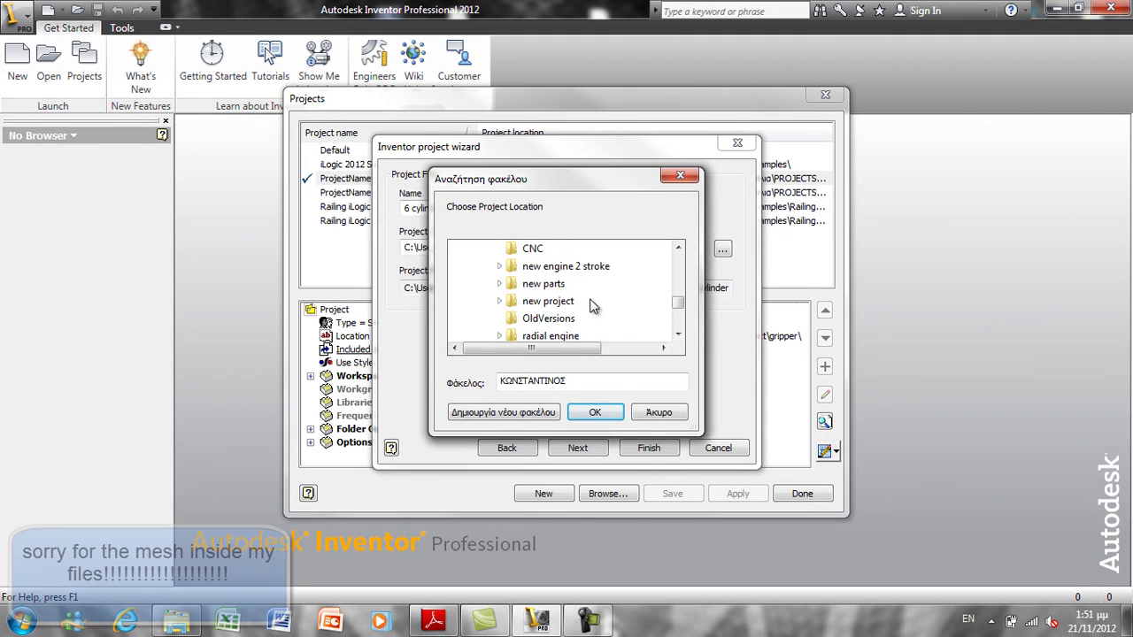
{"action": "left_click", "coordinate": [503, 302]}
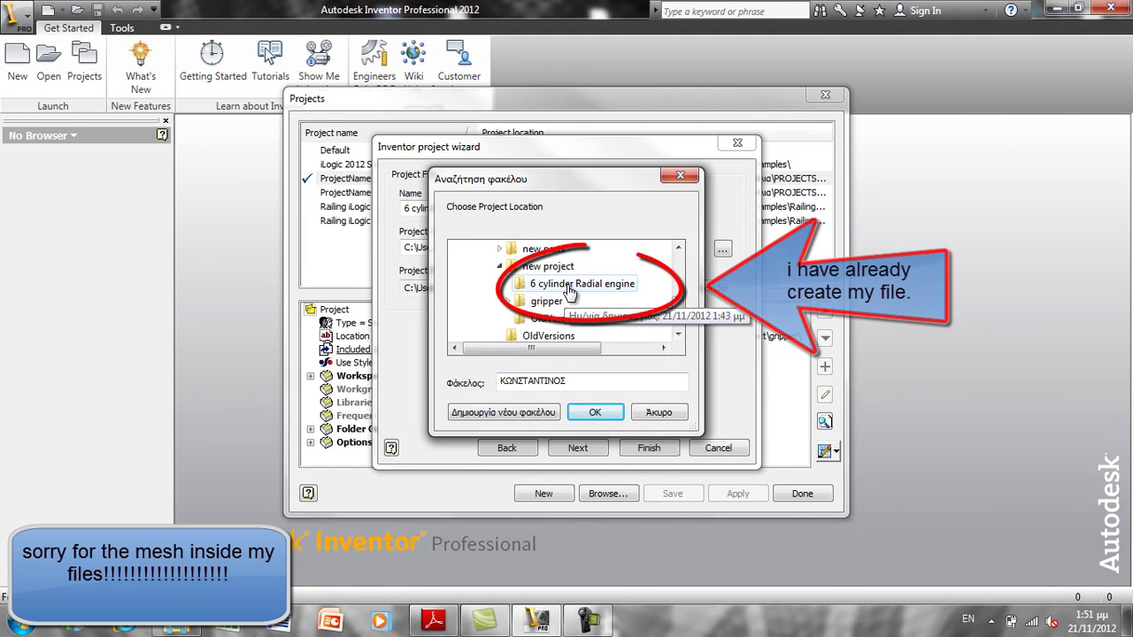
{"action": "left_click", "coordinate": [602, 284]}
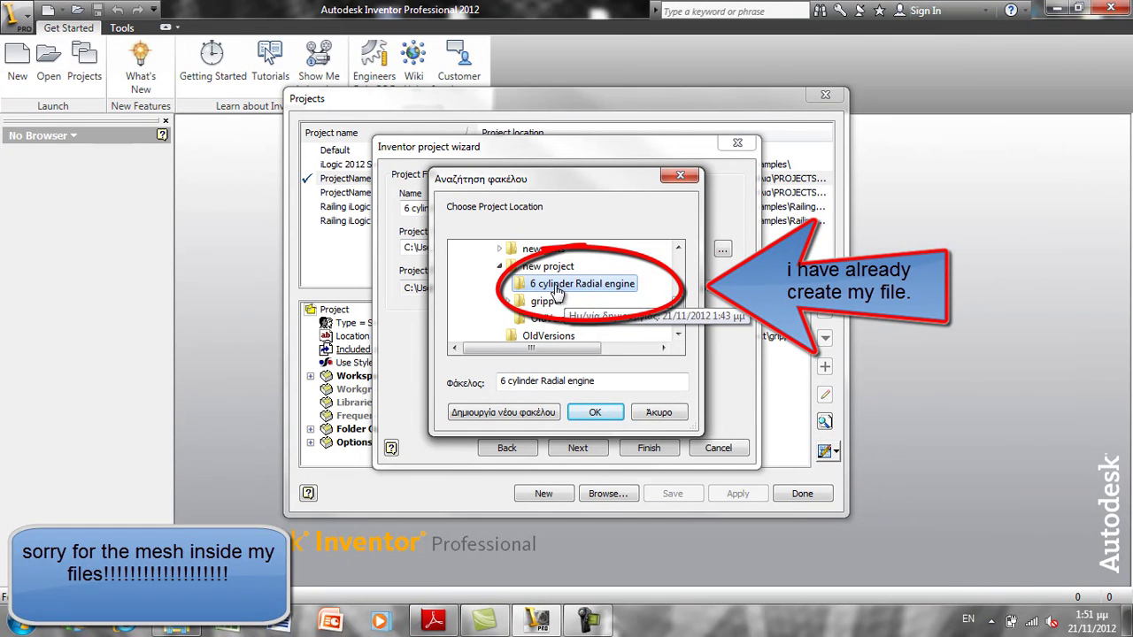
{"action": "left_click", "coordinate": [610, 416]}
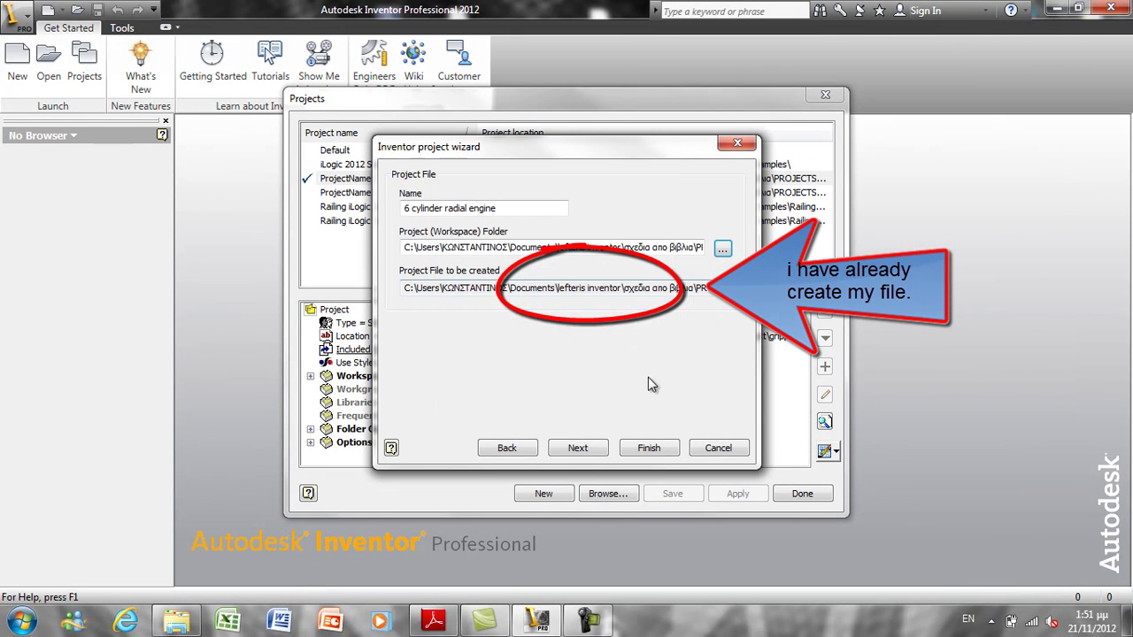
{"action": "left_click", "coordinate": [649, 448]}
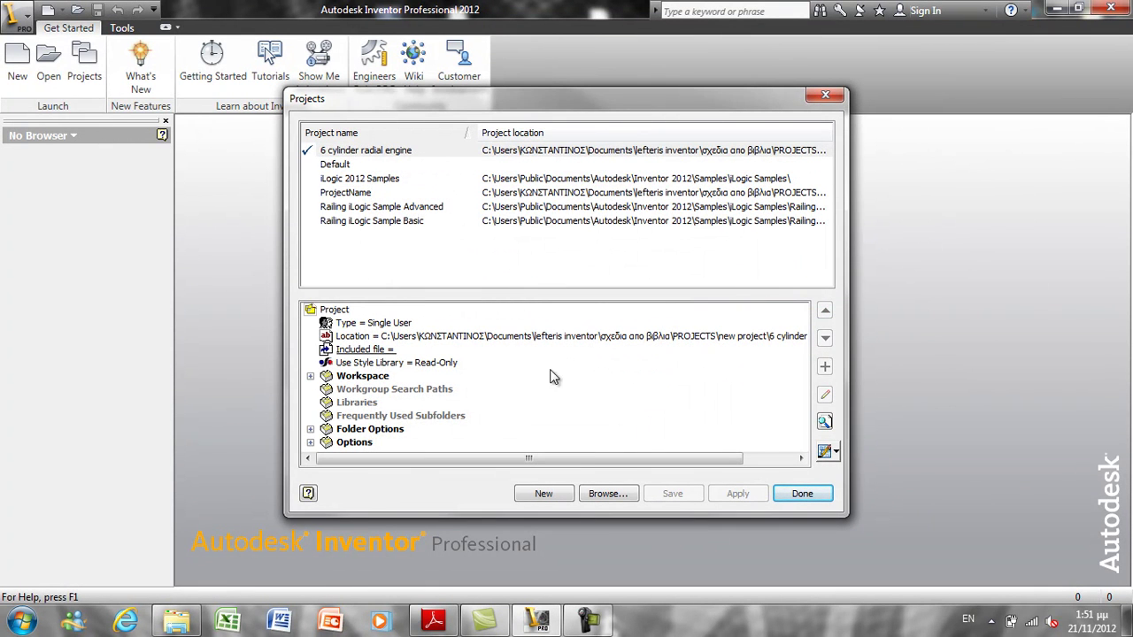
{"action": "left_click", "coordinate": [801, 493]}
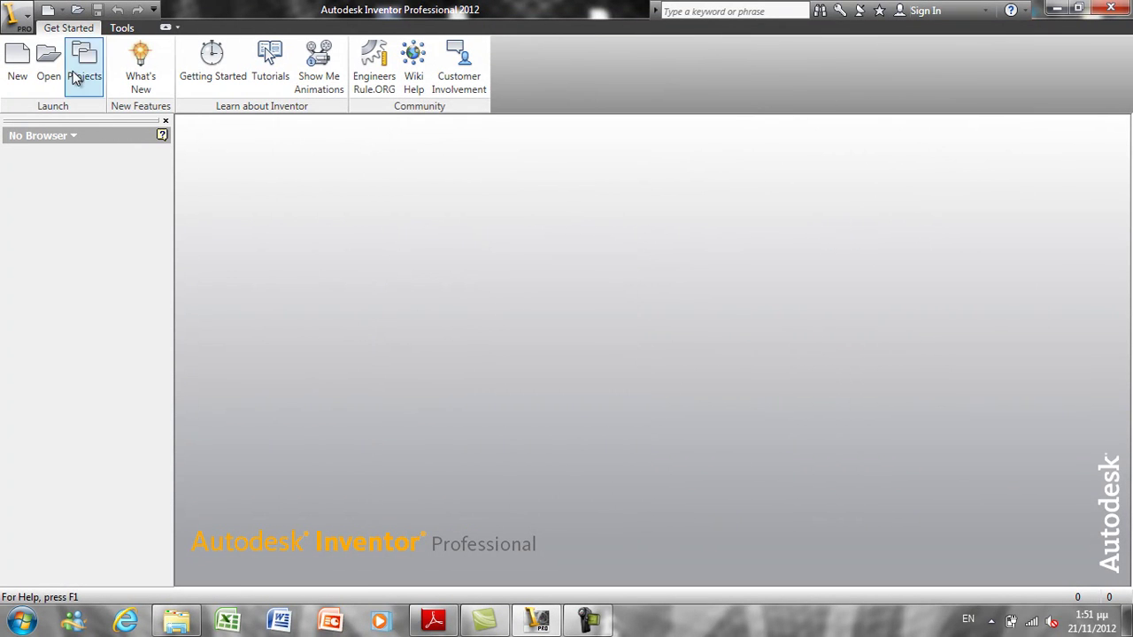
Step: Create a new part from the my document.ipt template in the 6 cylinder radial engine project
{"action": "left_click", "coordinate": [19, 57]}
{"action": "left_click", "coordinate": [310, 205]}
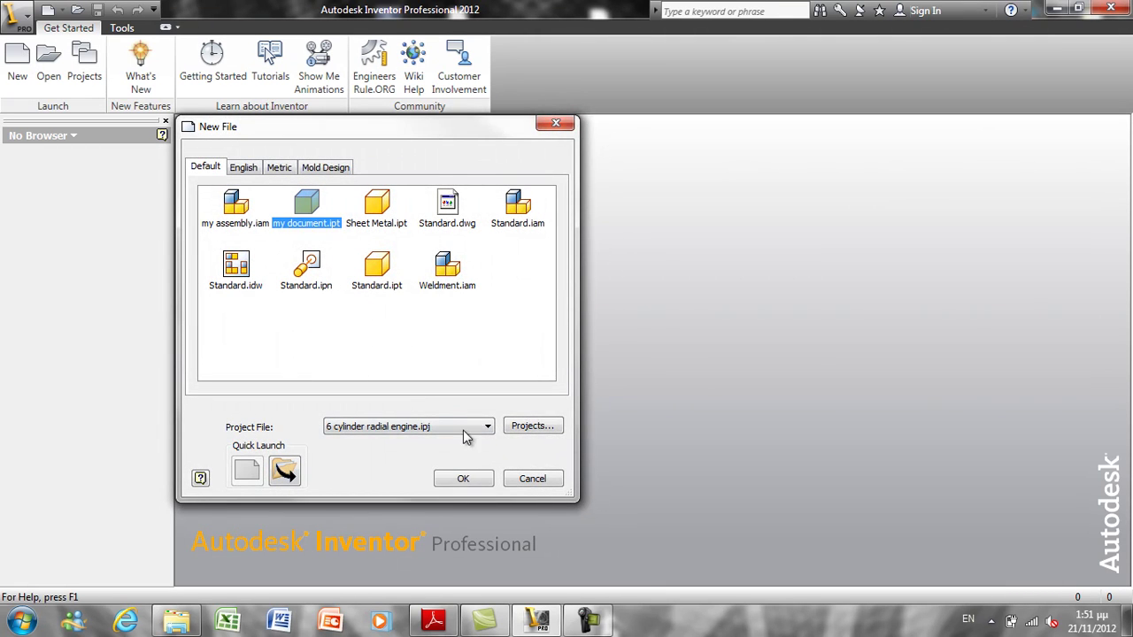
{"action": "left_click", "coordinate": [463, 479]}
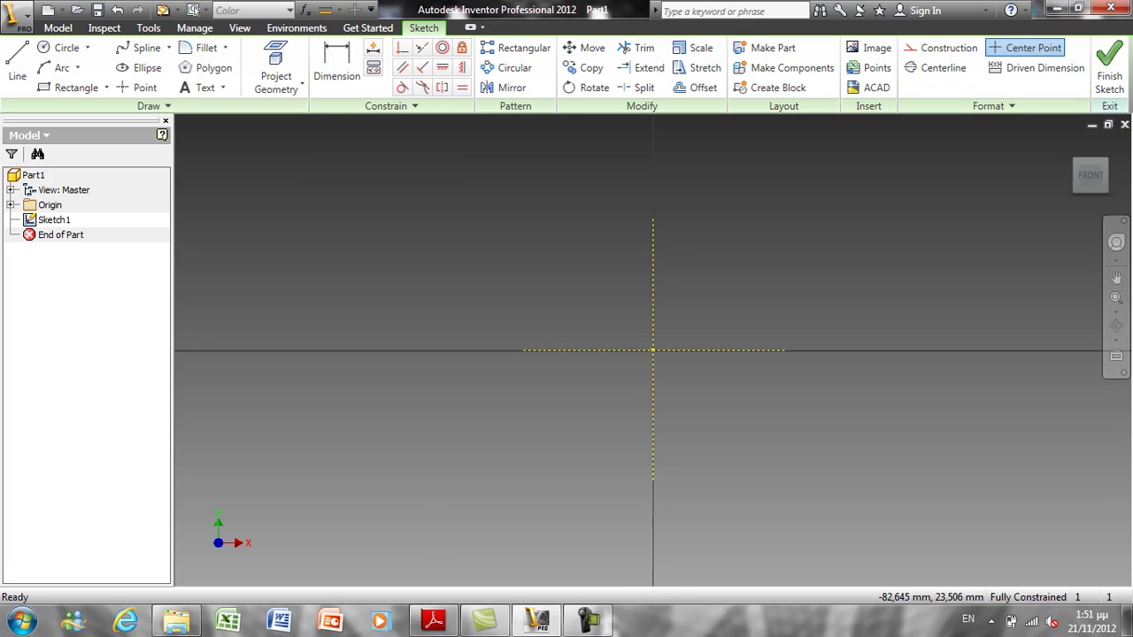
Step: Switch to Adobe Reader to examine the plate dimensions in the Stand.pdf drawing, and return to Inventor
{"action": "left_click", "coordinate": [434, 620]}
{"action": "double_click", "coordinate": [607, 76]}
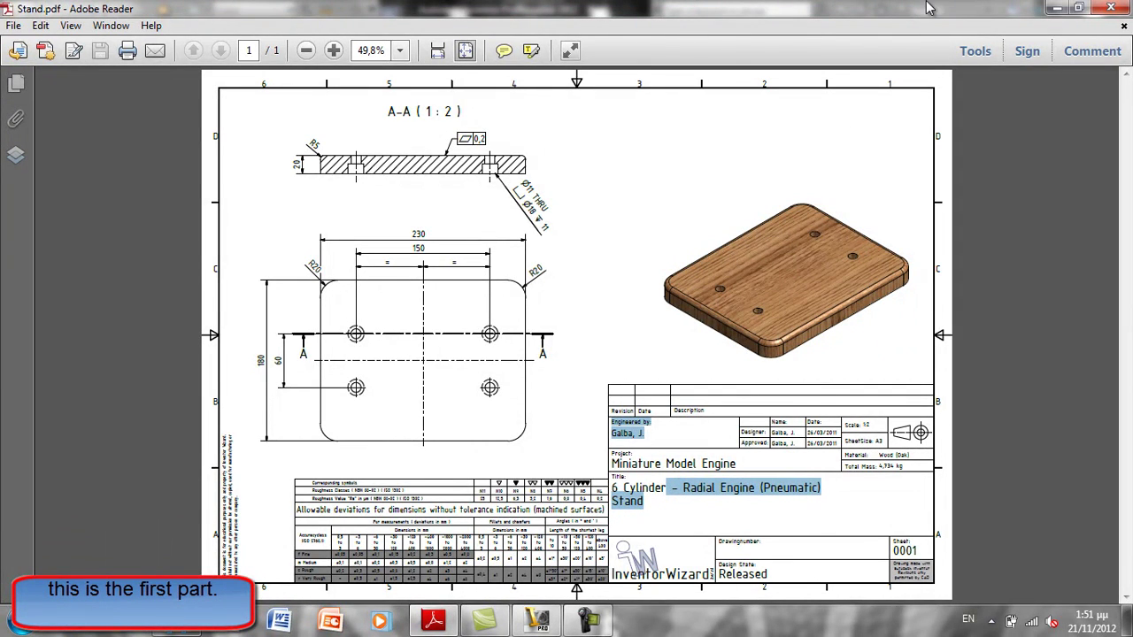
{"action": "left_click", "coordinate": [1056, 8]}
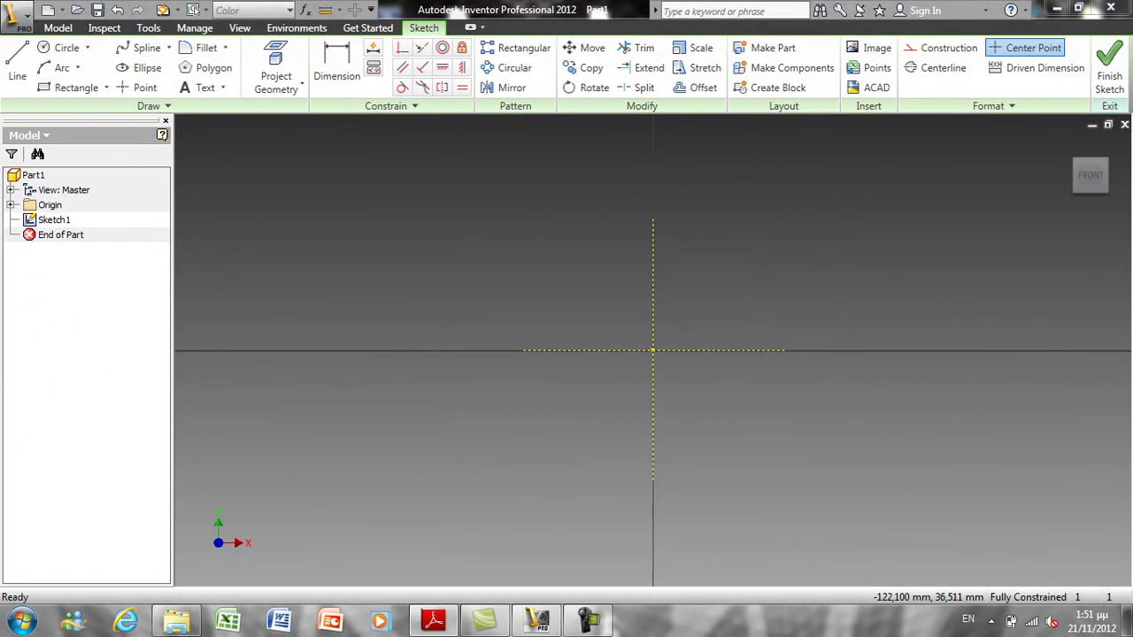
Step: Sketch a two-point rectangle 230 mm wide and 180 mm high around the sketch origin
{"action": "left_click", "coordinate": [62, 88]}
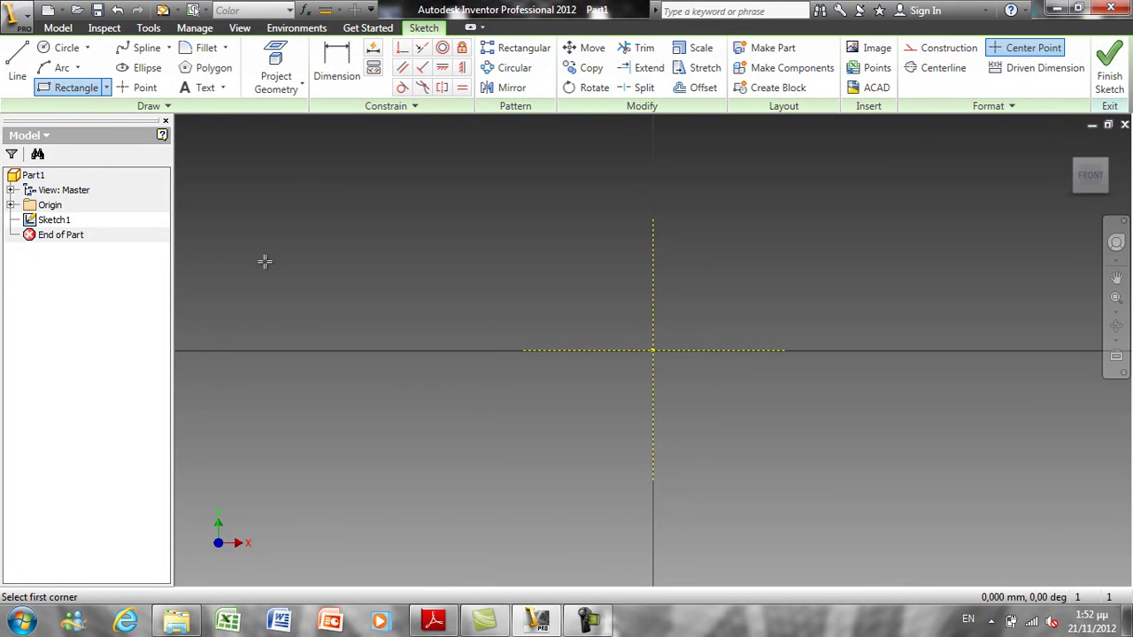
{"action": "left_click", "coordinate": [454, 259]}
{"action": "type", "text": "230"}
{"action": "key", "text": "Tab"}
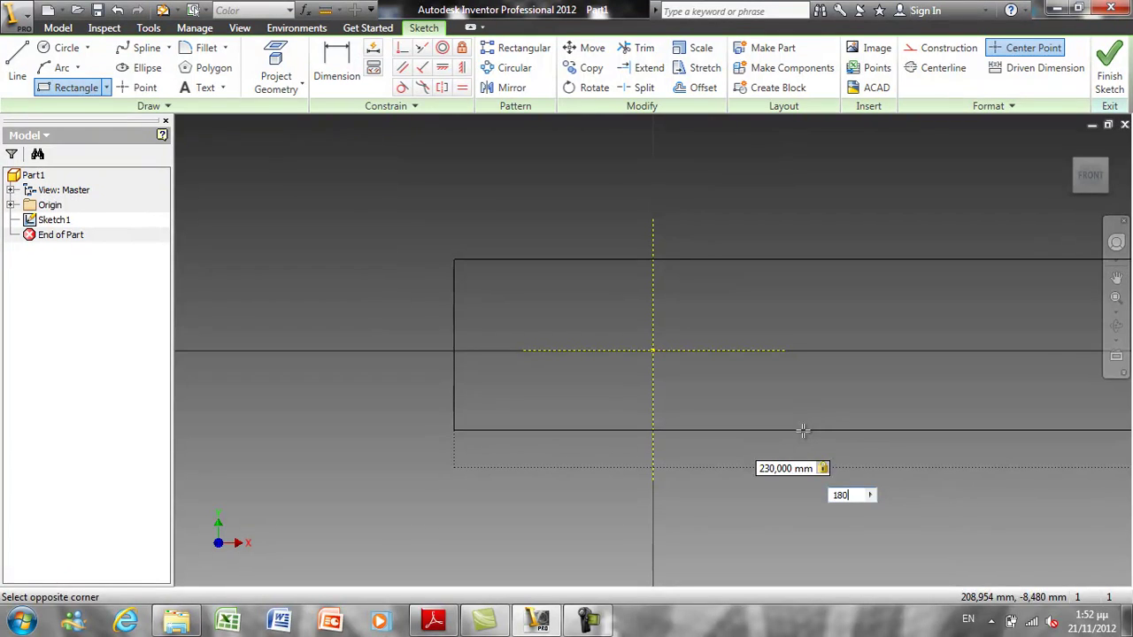
{"action": "key", "text": "Return"}
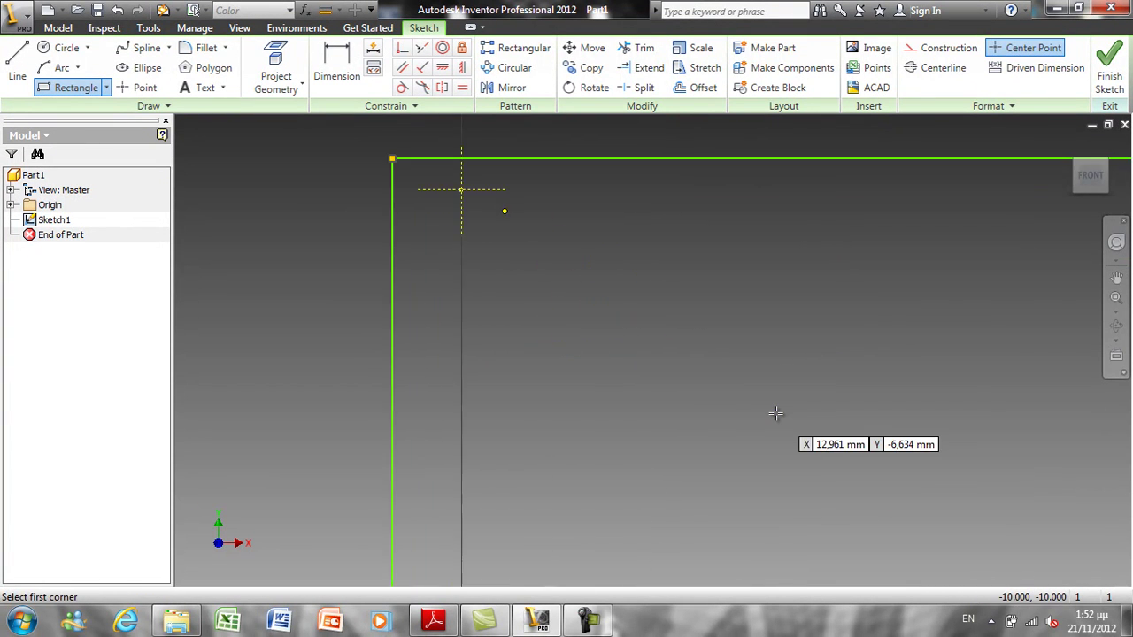
Step: Centre the rectangle on the origin by applying Coincident constraints to the midpoints of its upper and right edges
{"action": "left_click", "coordinate": [403, 48]}
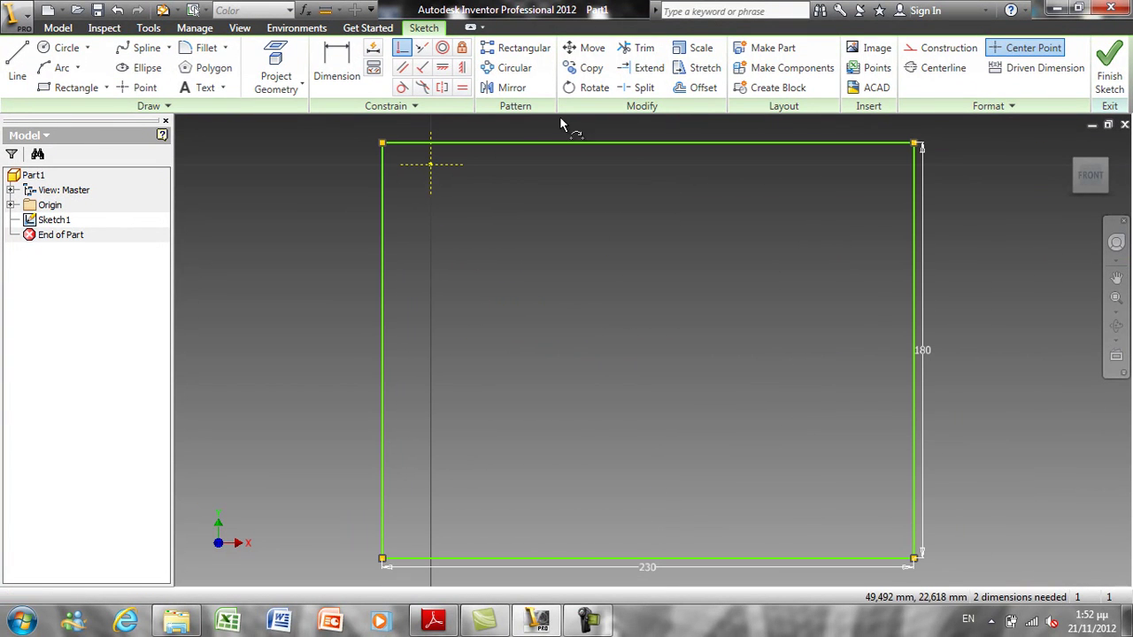
{"action": "left_click", "coordinate": [635, 143]}
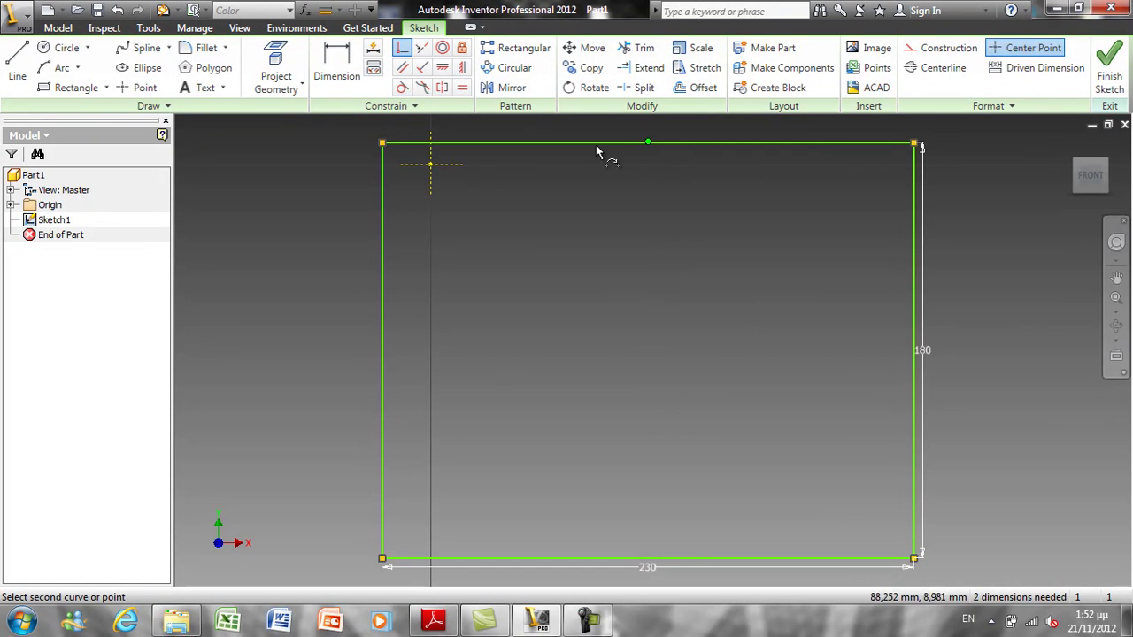
{"action": "left_click", "coordinate": [431, 161]}
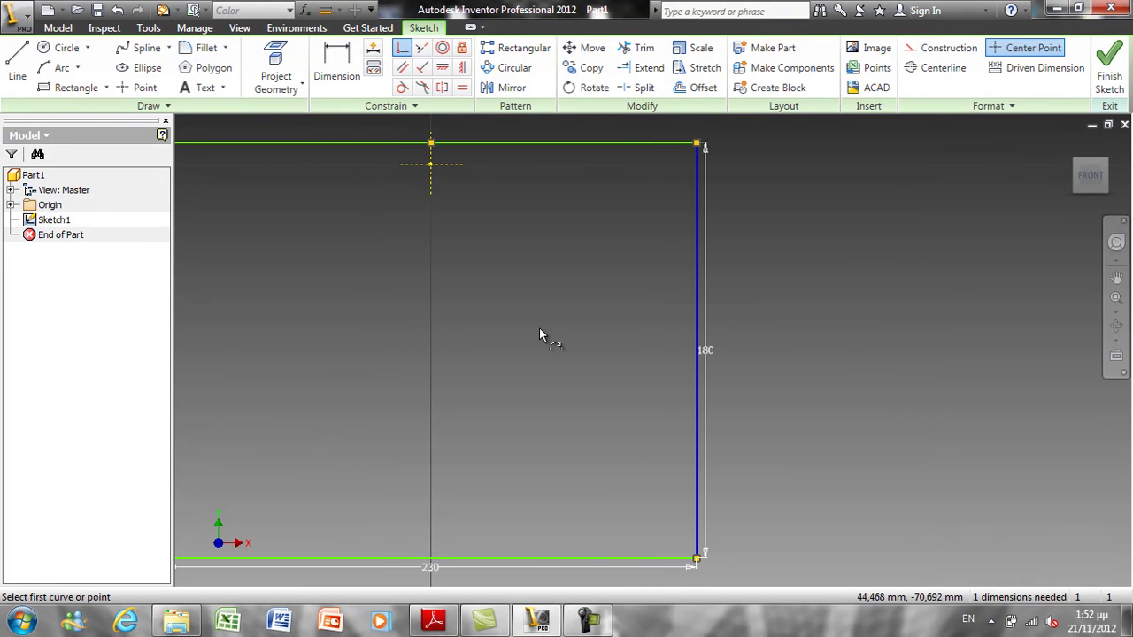
{"action": "left_click", "coordinate": [698, 350]}
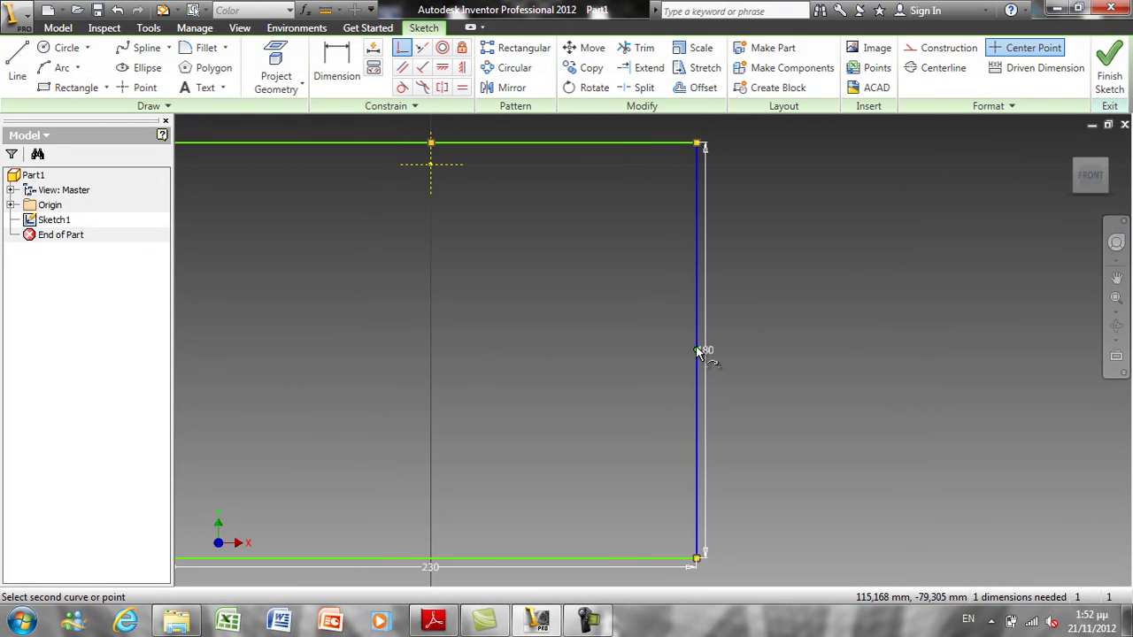
{"action": "left_click", "coordinate": [454, 169]}
{"action": "key", "text": "Home"}
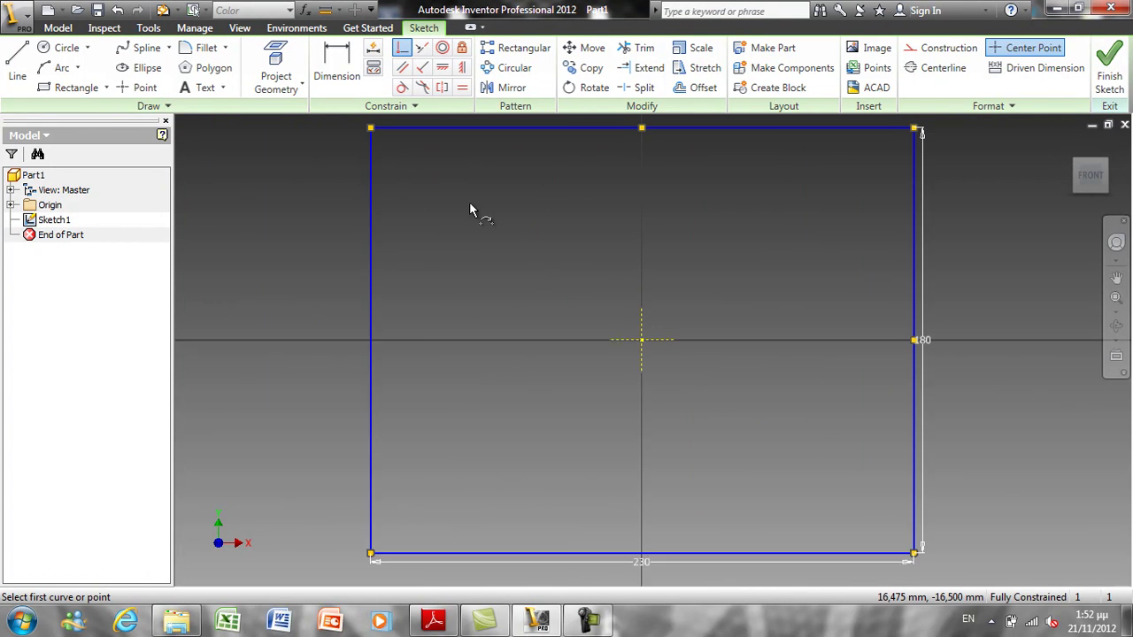
Step: Fillet all four corners of the rectangle with a 20 mm radius and finish the sketch
{"action": "left_click", "coordinate": [204, 48]}
{"action": "type", "text": "20"}
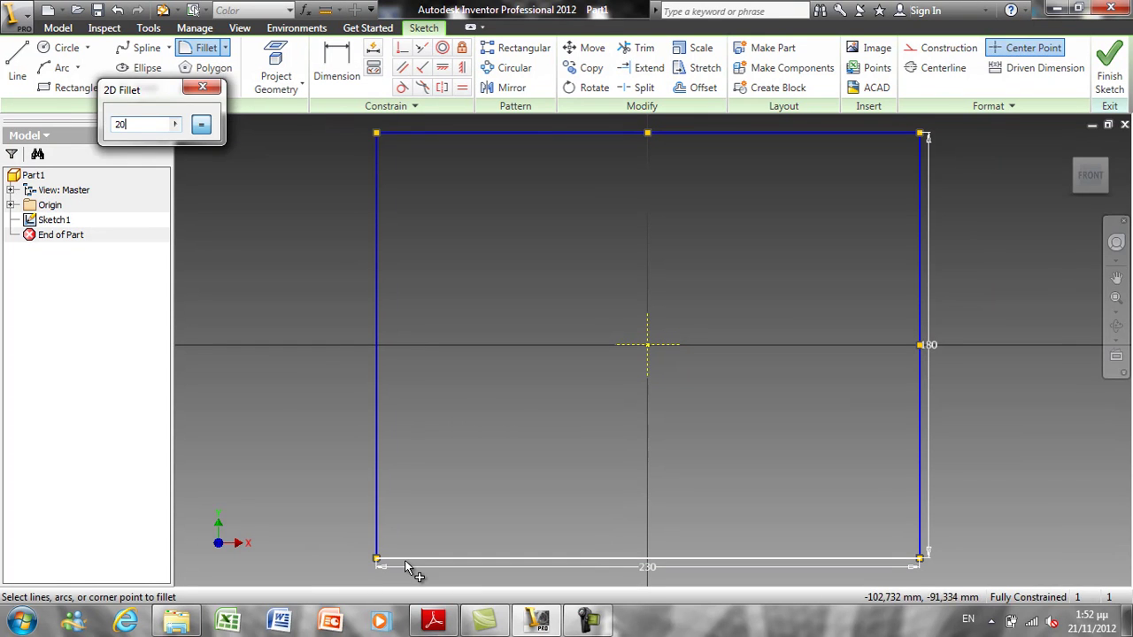
{"action": "left_click", "coordinate": [379, 531]}
{"action": "left_click", "coordinate": [460, 559]}
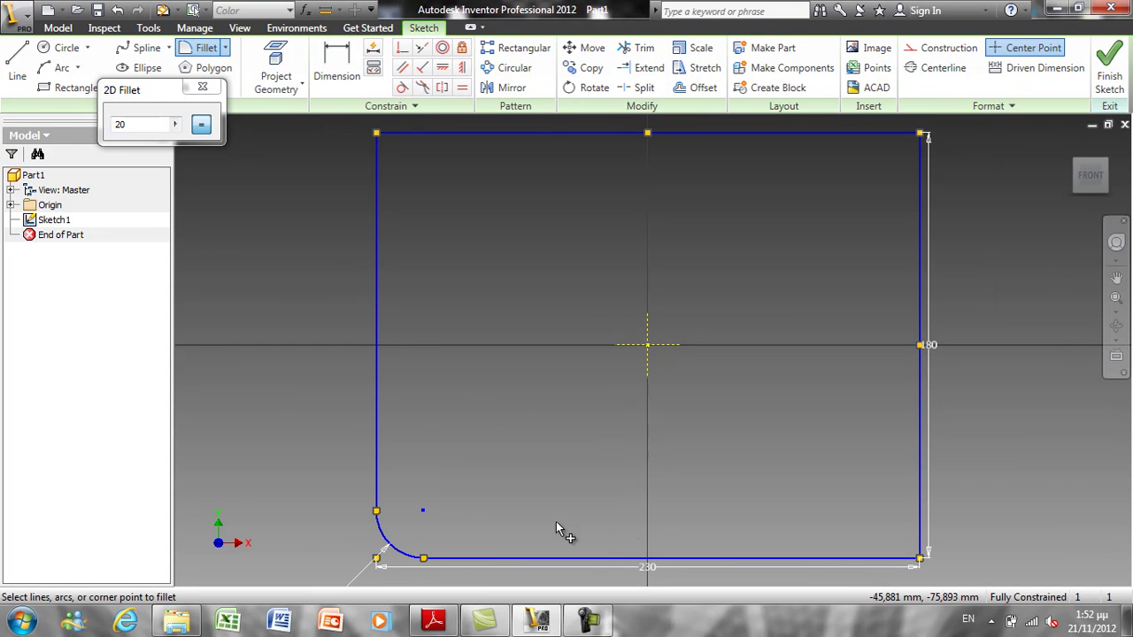
{"action": "left_click", "coordinate": [838, 558]}
{"action": "left_click", "coordinate": [921, 523]}
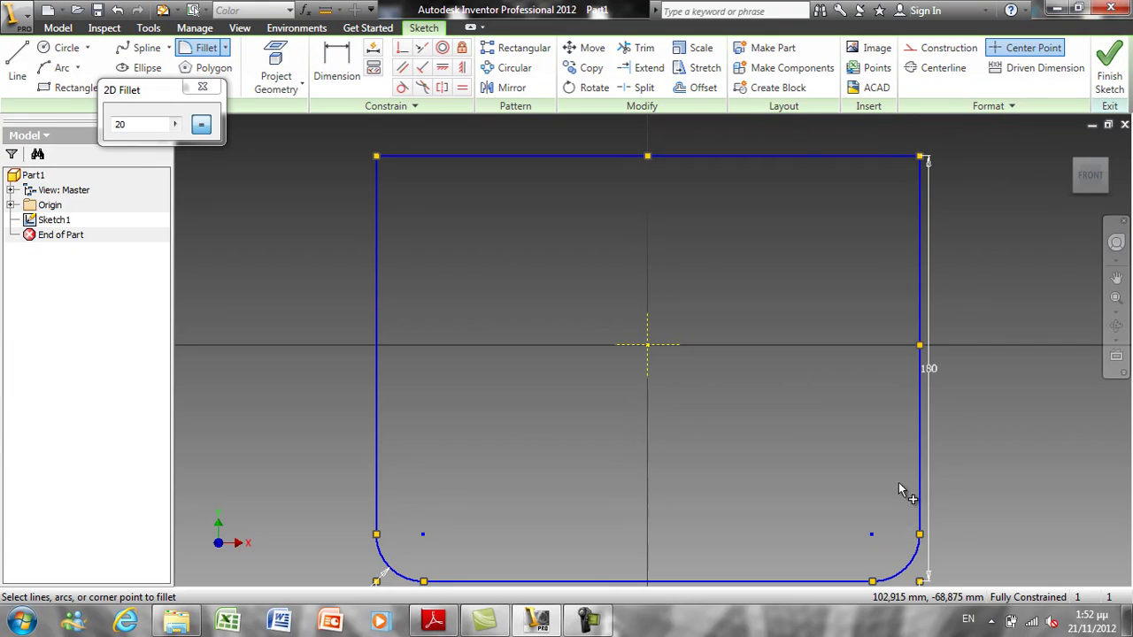
{"action": "left_click", "coordinate": [921, 244]}
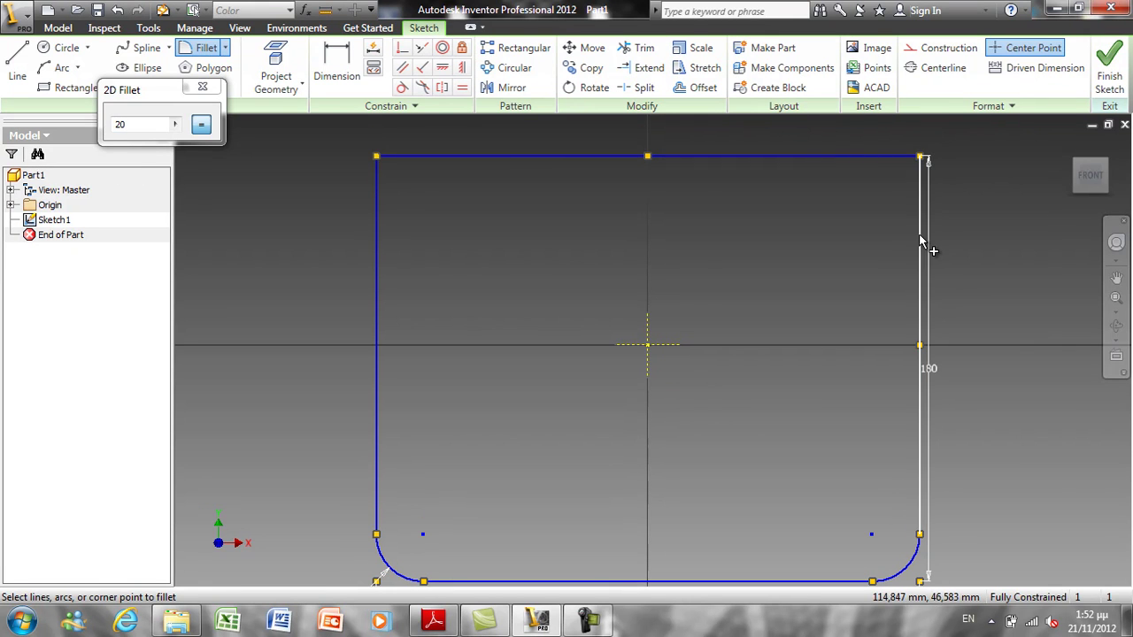
{"action": "left_click", "coordinate": [872, 156]}
{"action": "left_click", "coordinate": [475, 133]}
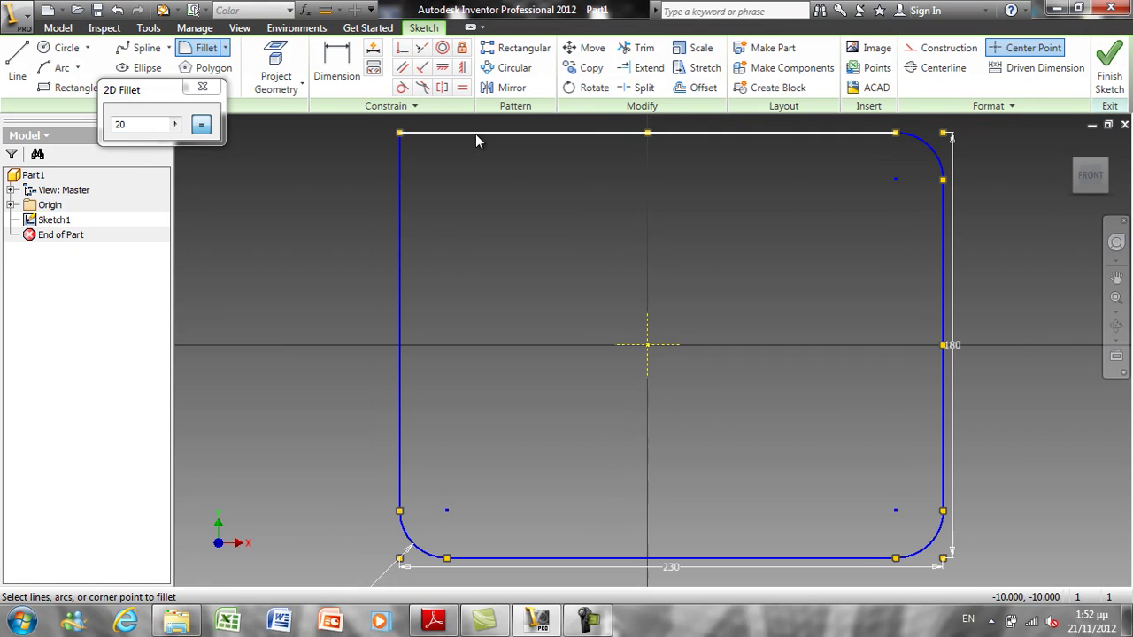
{"action": "left_click", "coordinate": [399, 165]}
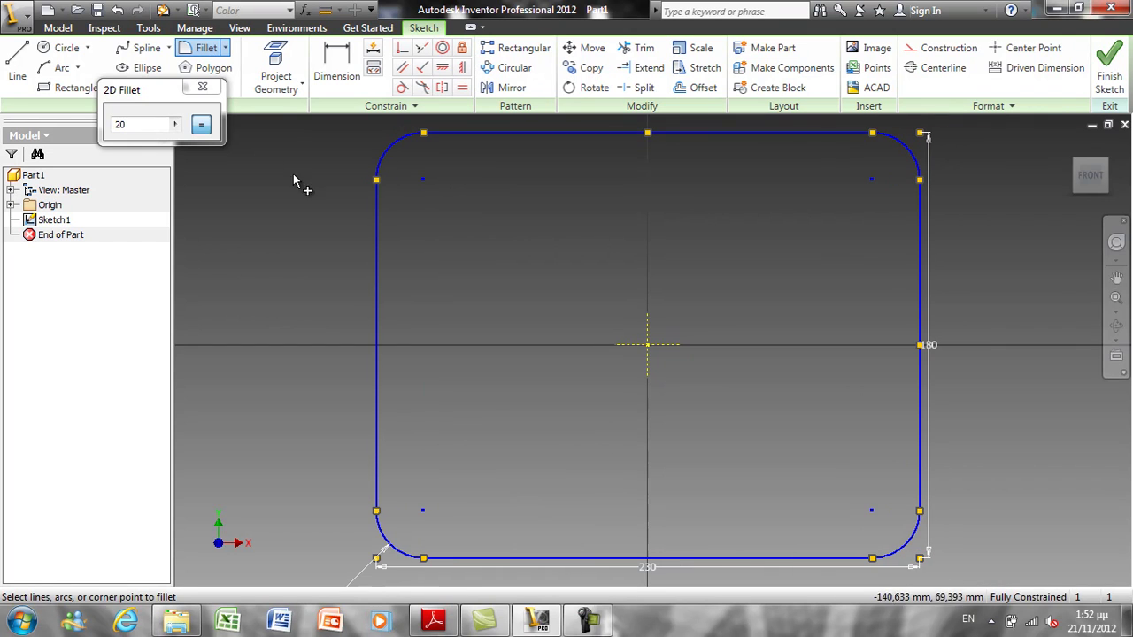
{"action": "left_click", "coordinate": [201, 85]}
{"action": "left_click", "coordinate": [1109, 71]}
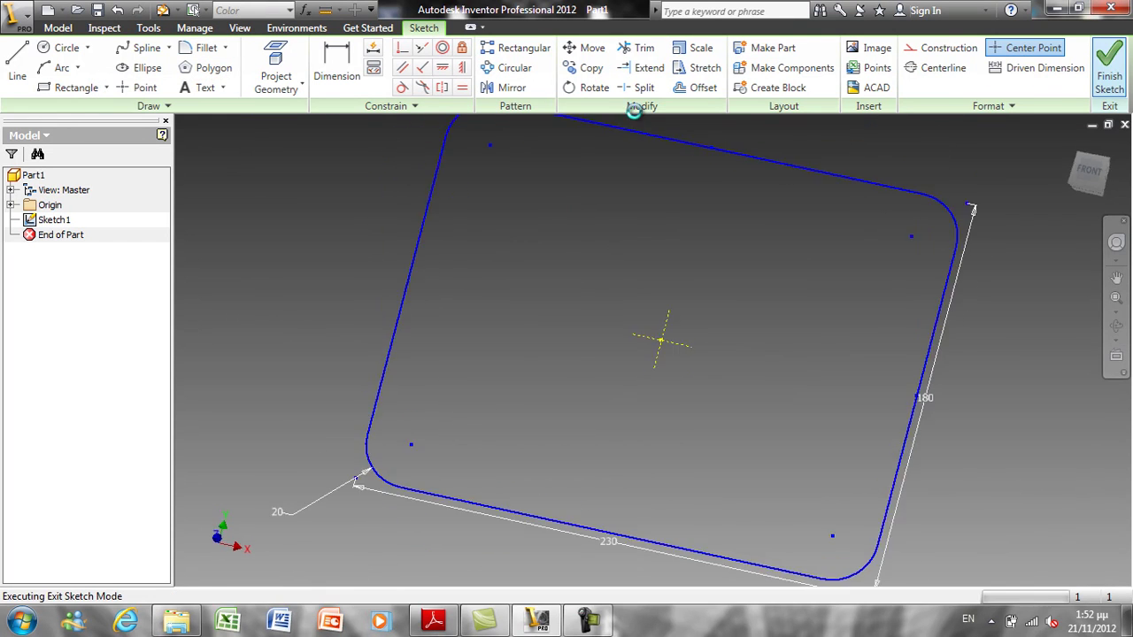
Step: Extrude the rounded rectangle profile 20 mm into a solid plate
{"action": "left_click", "coordinate": [86, 64]}
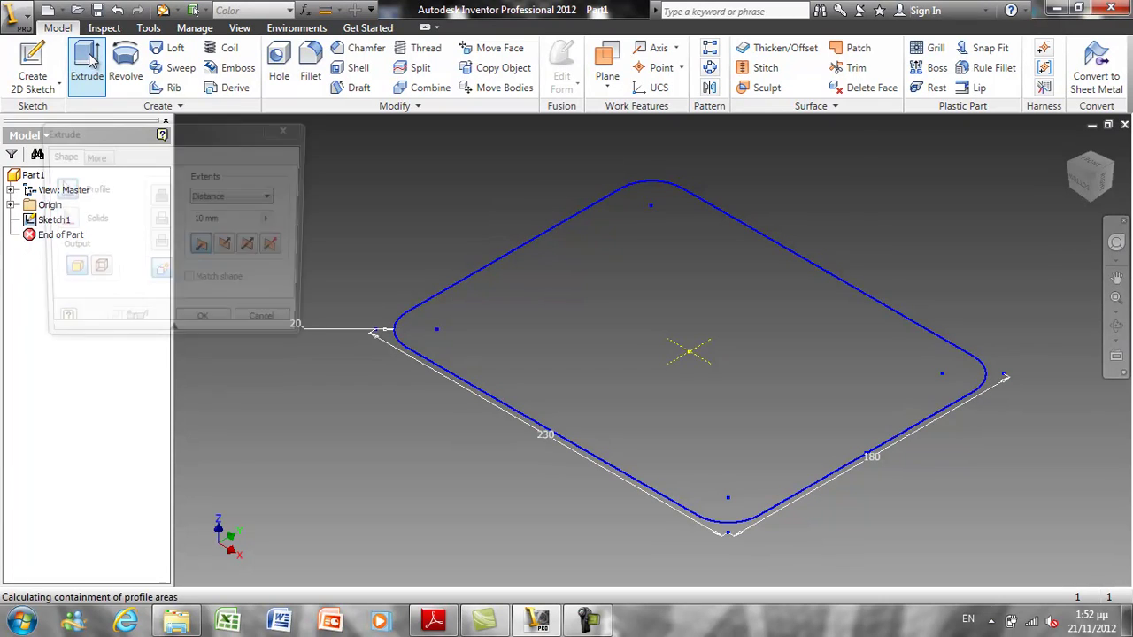
{"action": "double_click", "coordinate": [213, 220]}
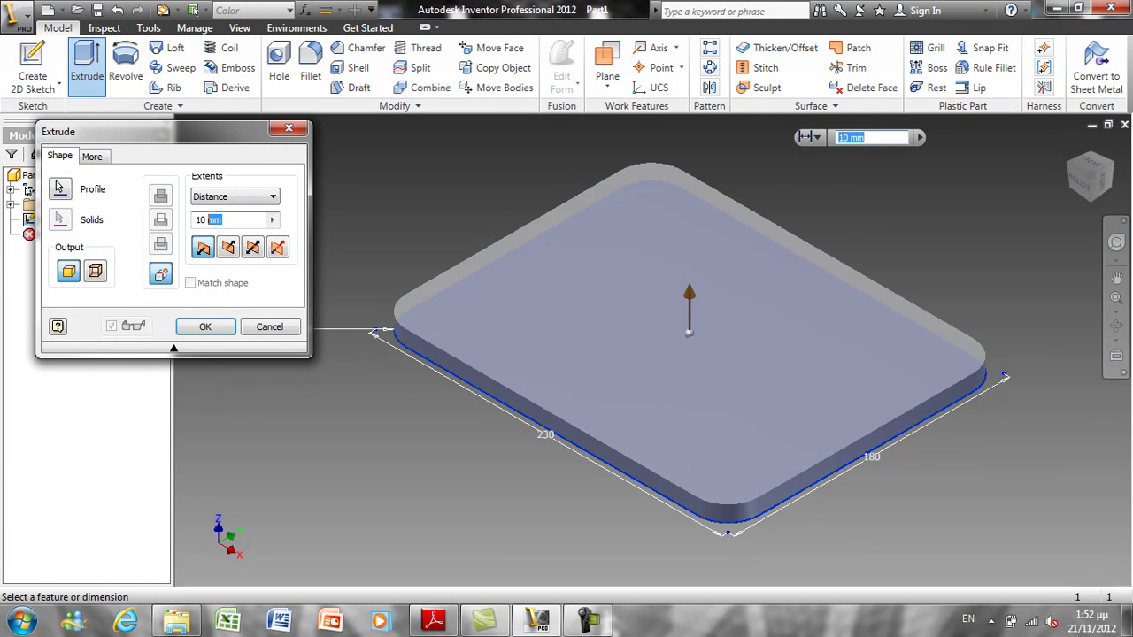
{"action": "type", "text": "20"}
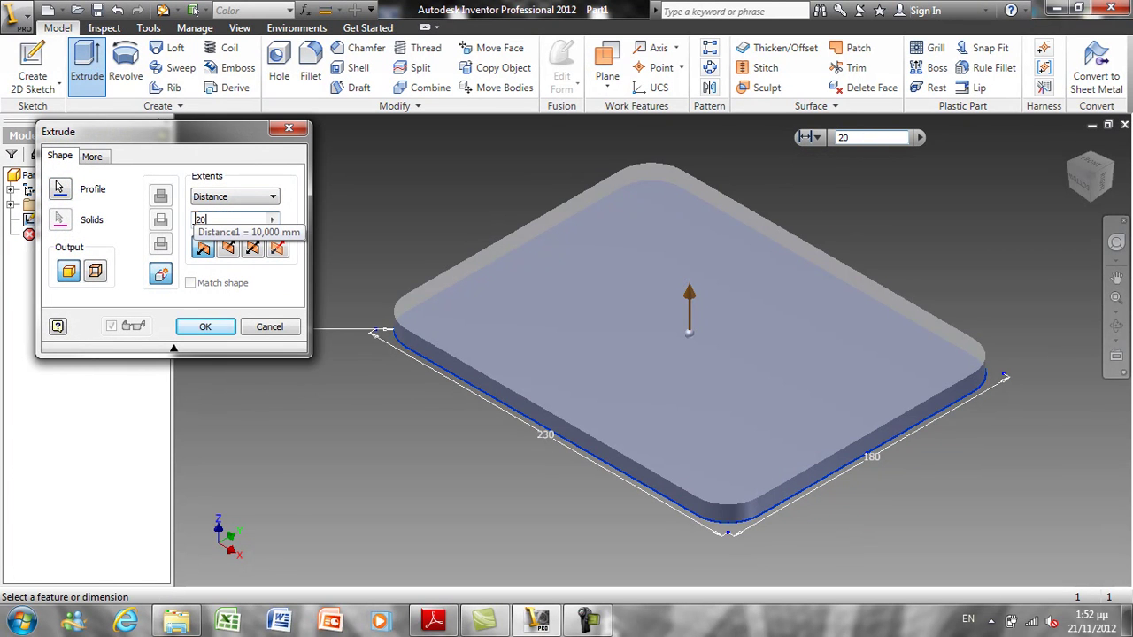
{"action": "left_click", "coordinate": [220, 324]}
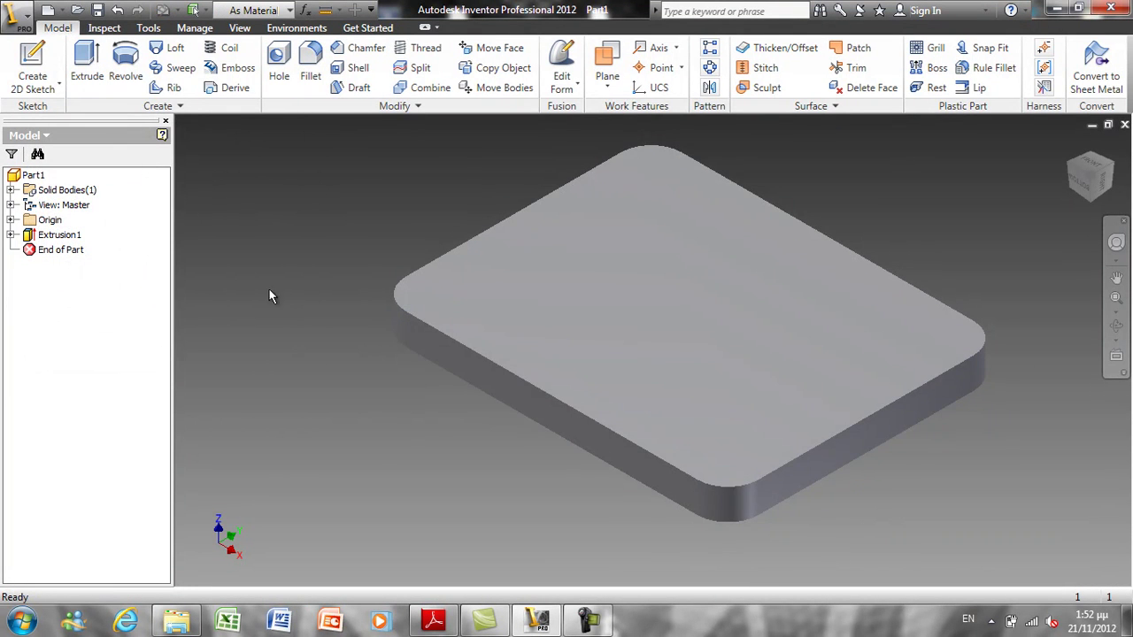
Step: Set the part's physical material to Wood (Oak) in its iProperties and apply the change
{"action": "right_click", "coordinate": [26, 177]}
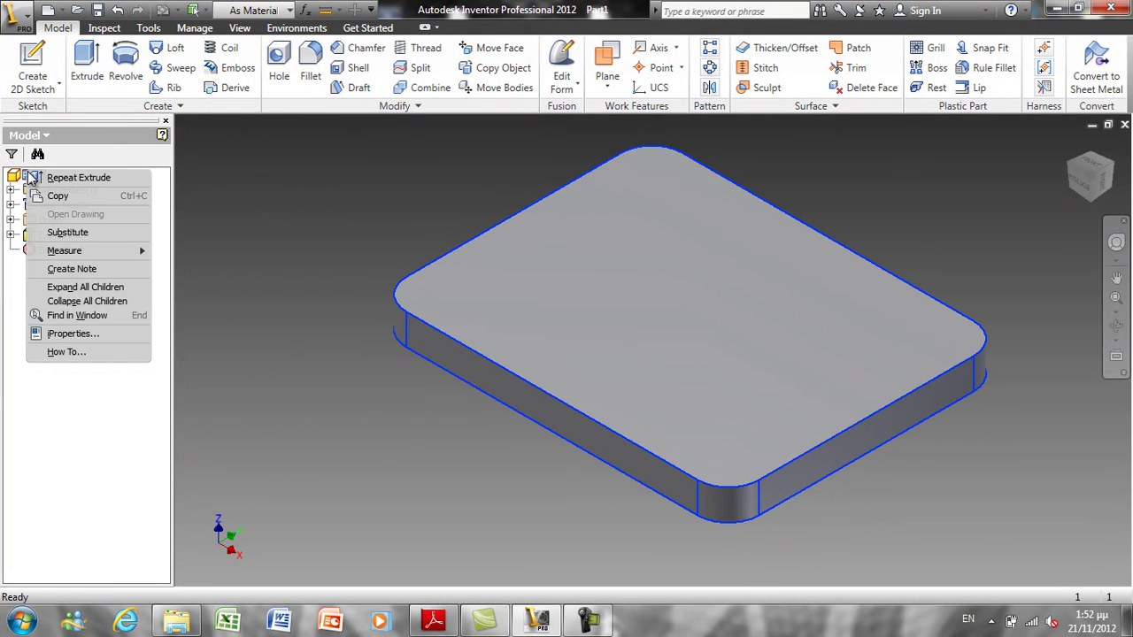
{"action": "left_click", "coordinate": [74, 332]}
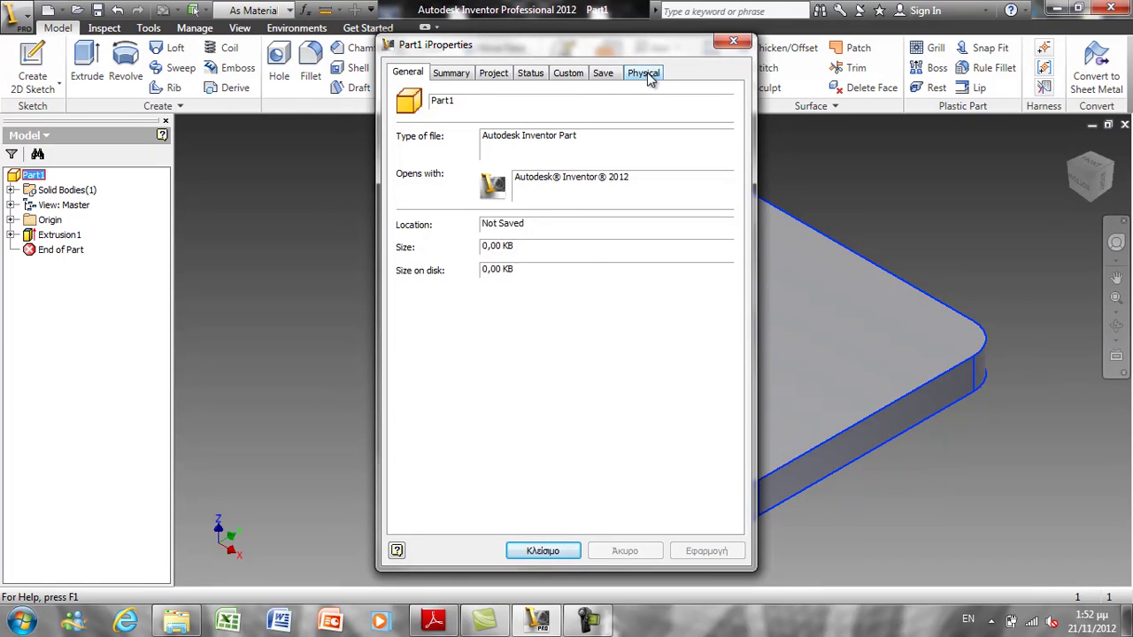
{"action": "left_click", "coordinate": [646, 75]}
{"action": "left_click", "coordinate": [504, 153]}
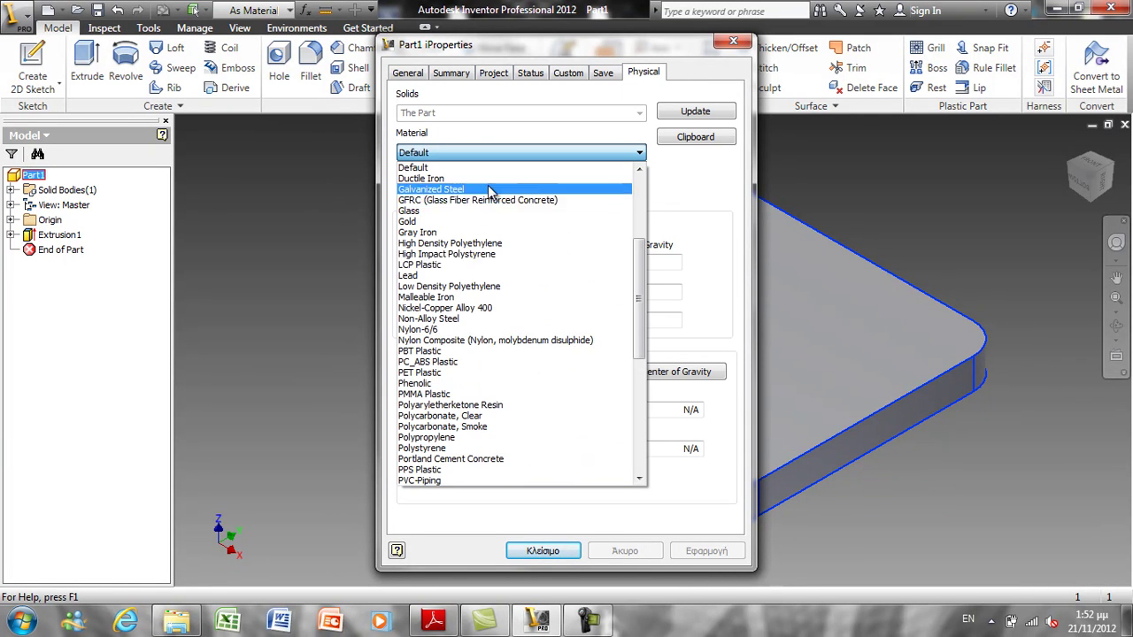
{"action": "scroll", "coordinate": [495, 288], "scroll_direction": "down", "scroll_amount": 5}
{"action": "left_click", "coordinate": [460, 456]}
{"action": "left_click", "coordinate": [521, 156]}
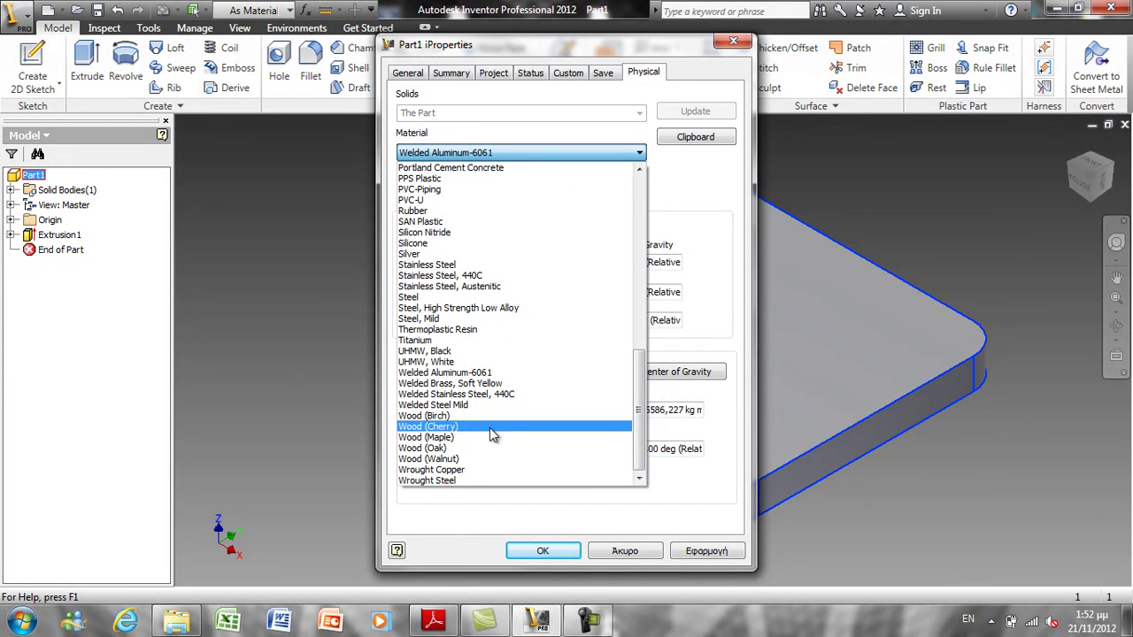
{"action": "left_click", "coordinate": [485, 449]}
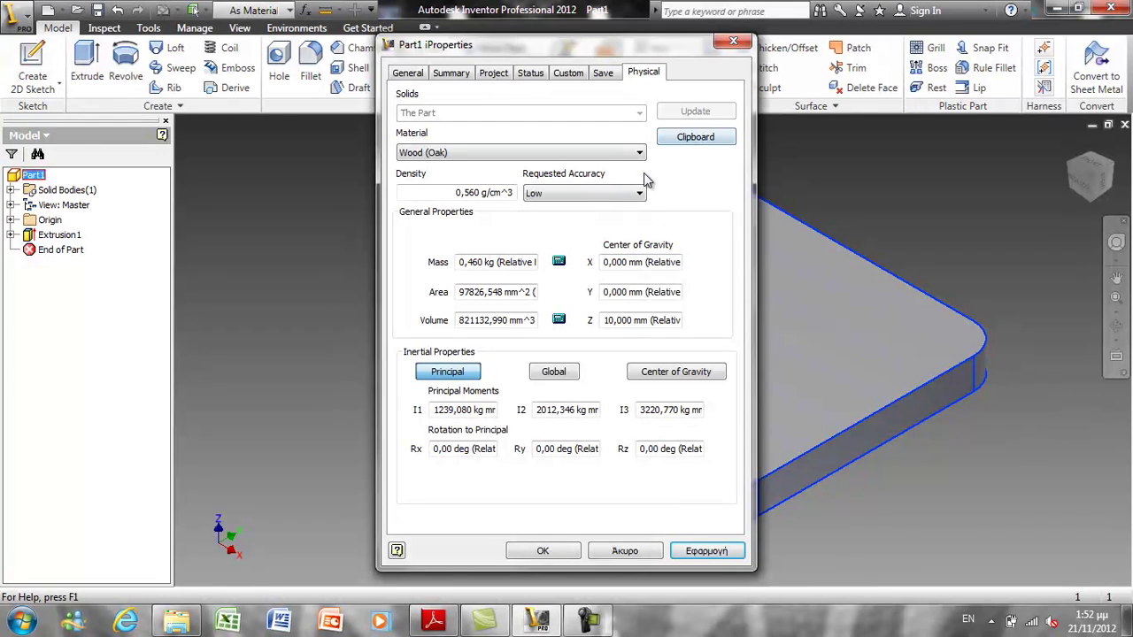
{"action": "left_click", "coordinate": [708, 551]}
{"action": "left_click", "coordinate": [542, 550]}
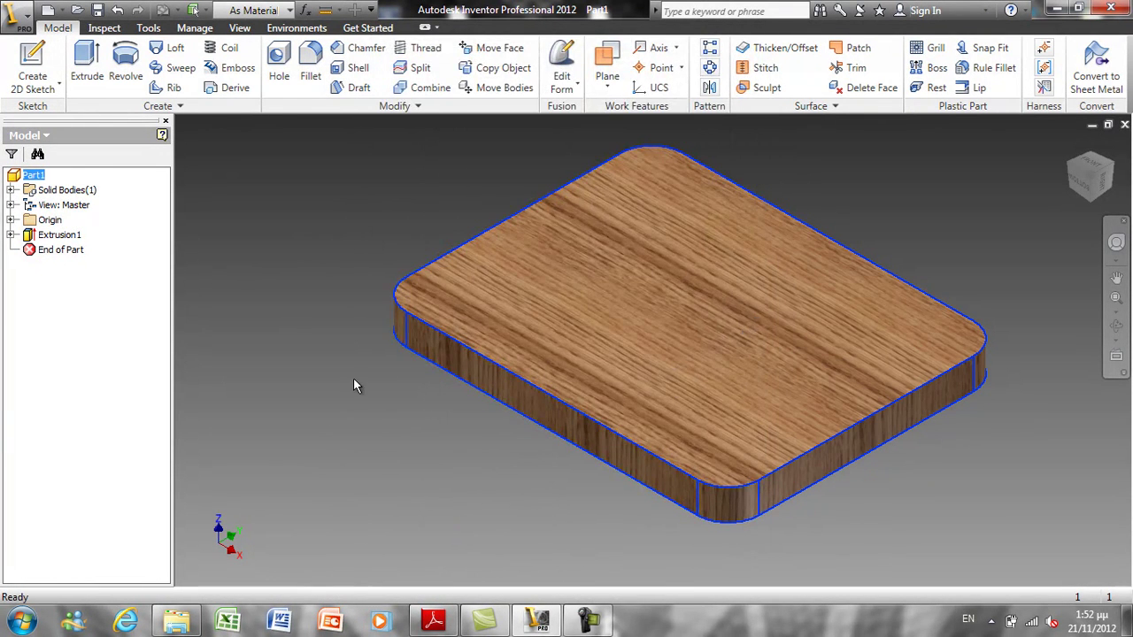
Step: Fillet the edge loop around the plate's upper face with a 5 mm radius and save the part as stand
{"action": "left_click", "coordinate": [310, 71]}
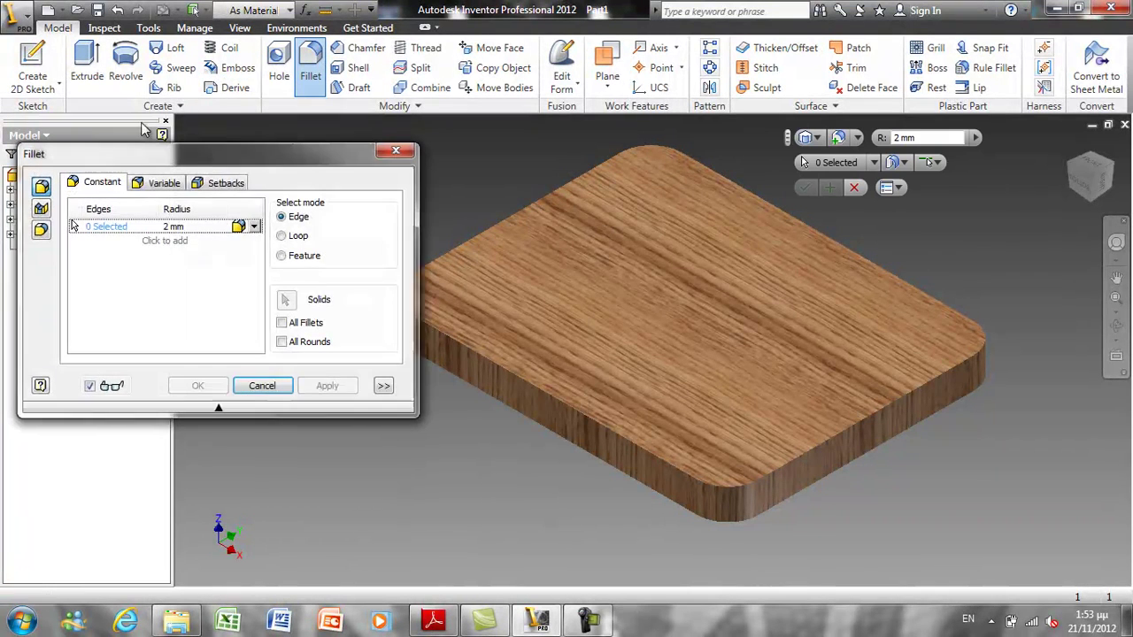
{"action": "type", "text": "5"}
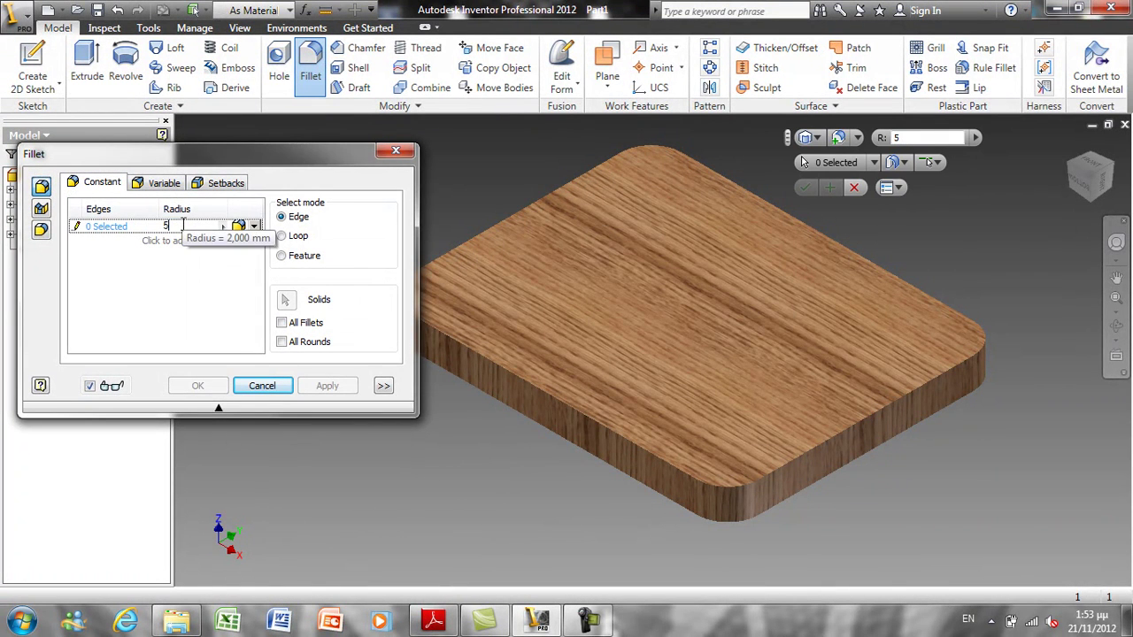
{"action": "left_click", "coordinate": [491, 358]}
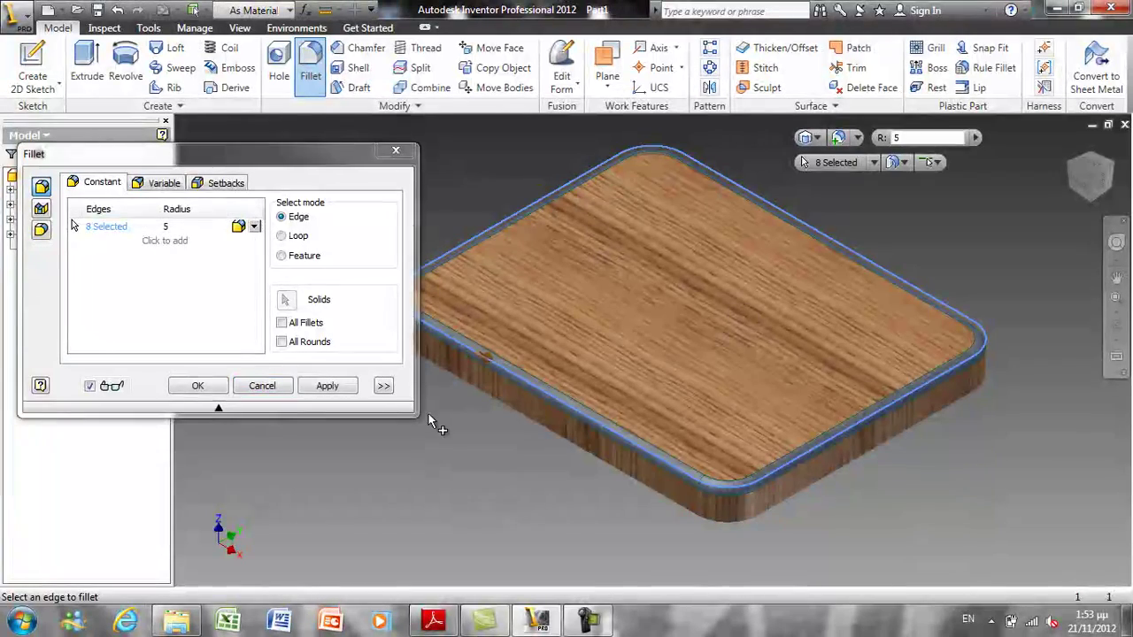
{"action": "left_click", "coordinate": [326, 390]}
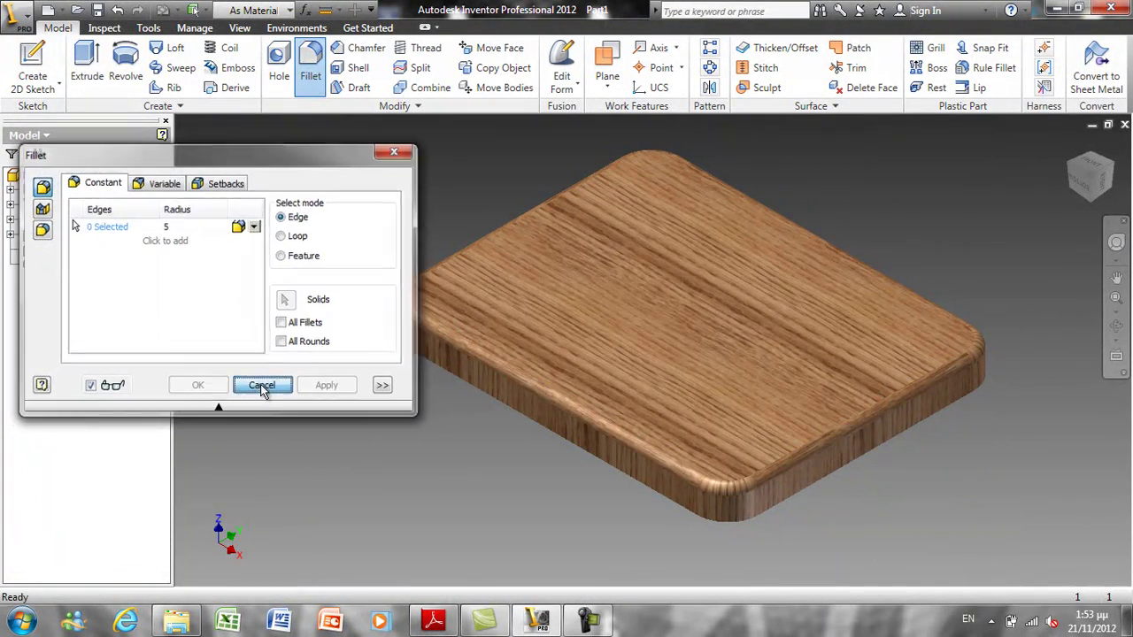
{"action": "left_click", "coordinate": [261, 385]}
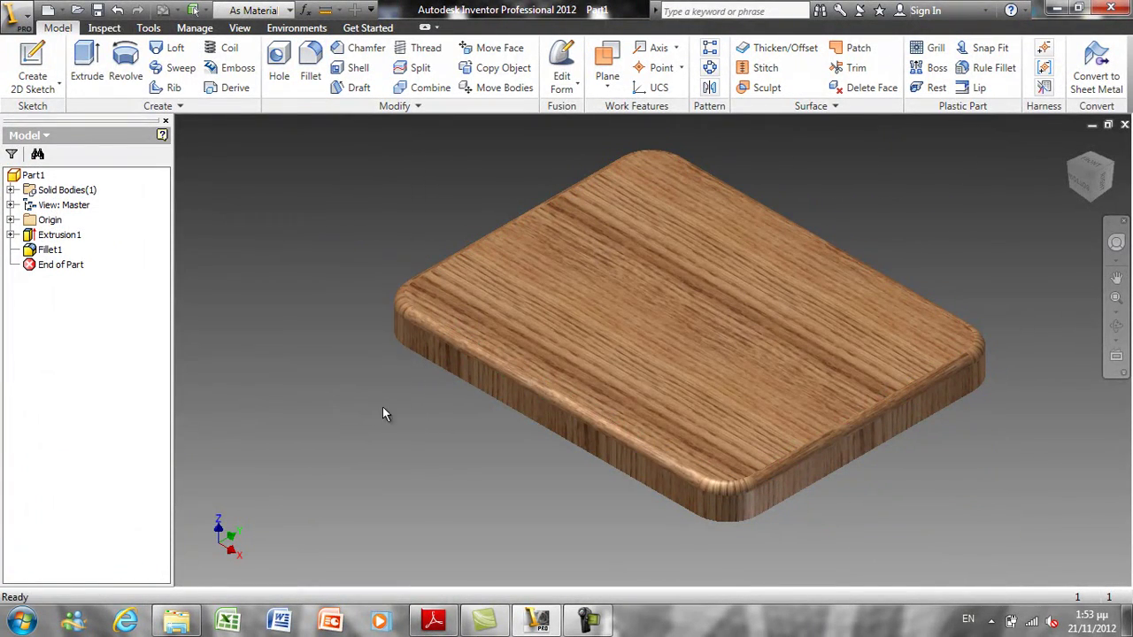
{"action": "left_click", "coordinate": [99, 10]}
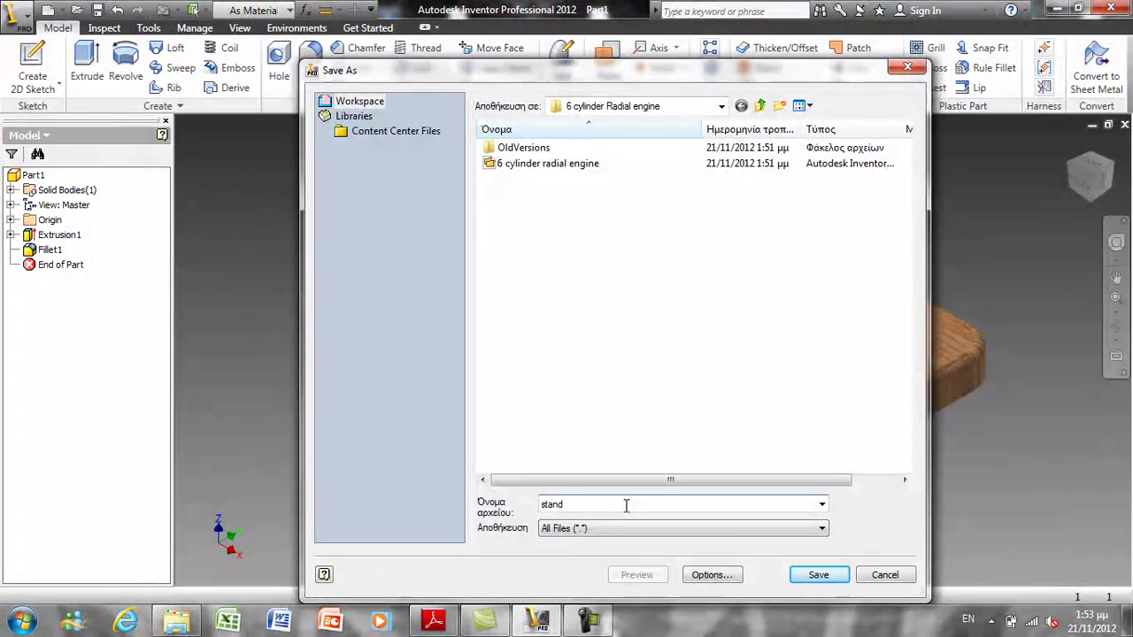
{"action": "left_click", "coordinate": [843, 580]}
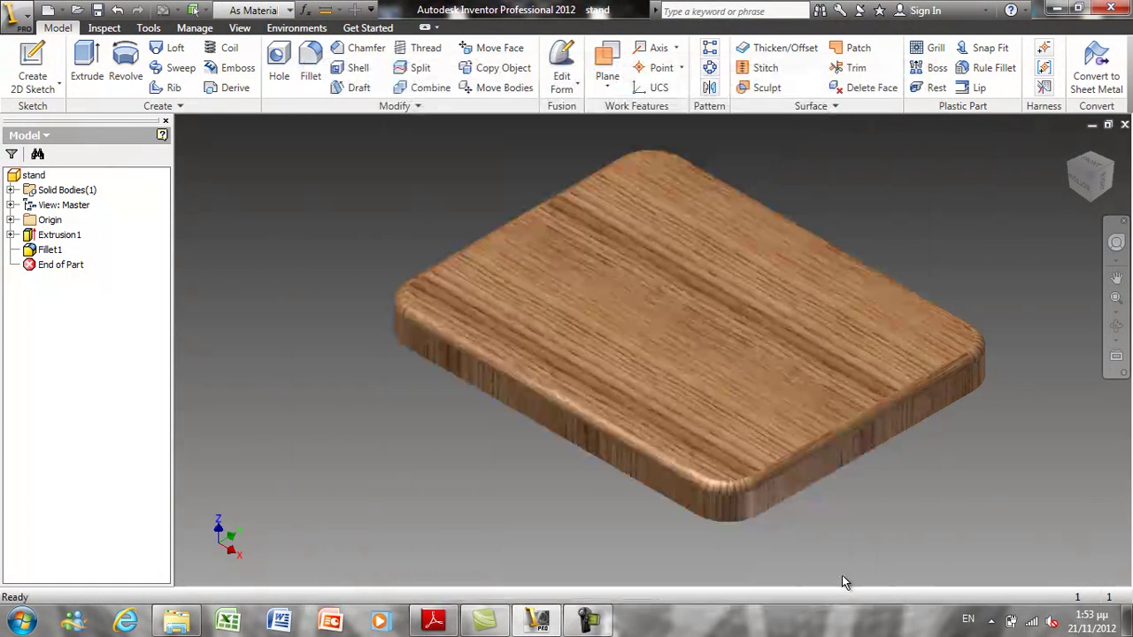
Step: Start a new sketch on the plate's underside
{"action": "left_click", "coordinate": [1072, 197]}
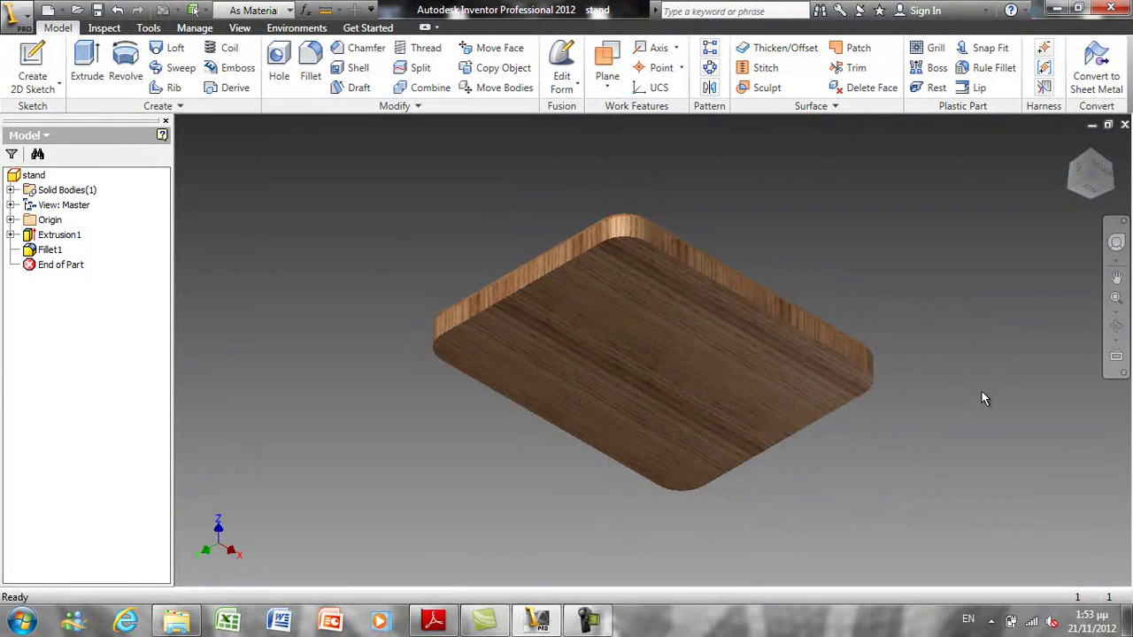
{"action": "left_click", "coordinate": [632, 377]}
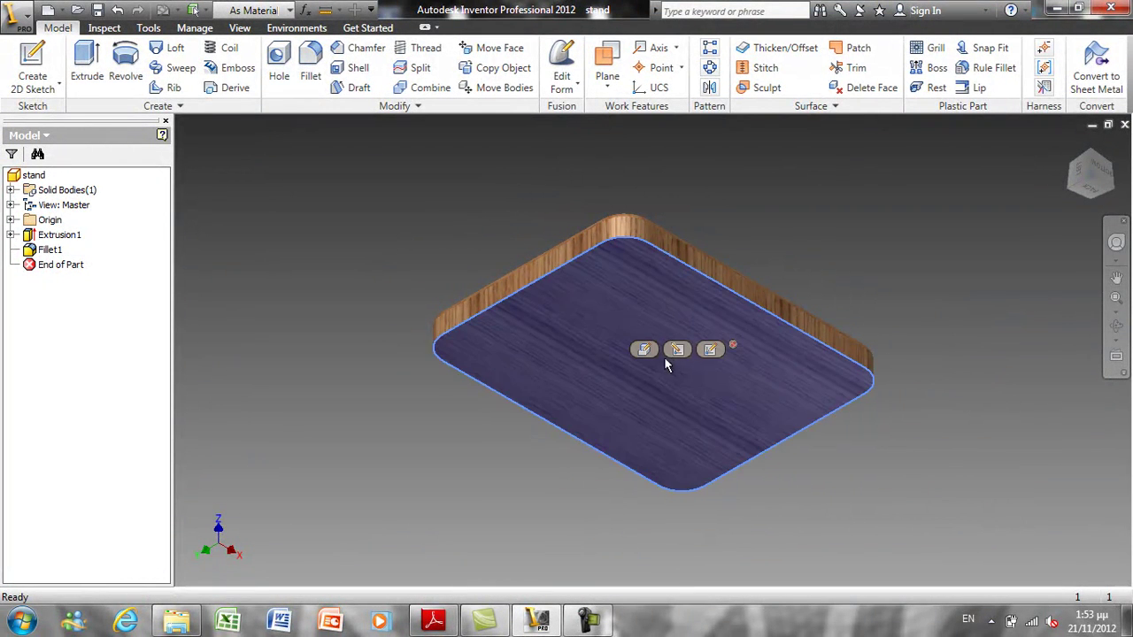
{"action": "left_click", "coordinate": [716, 352]}
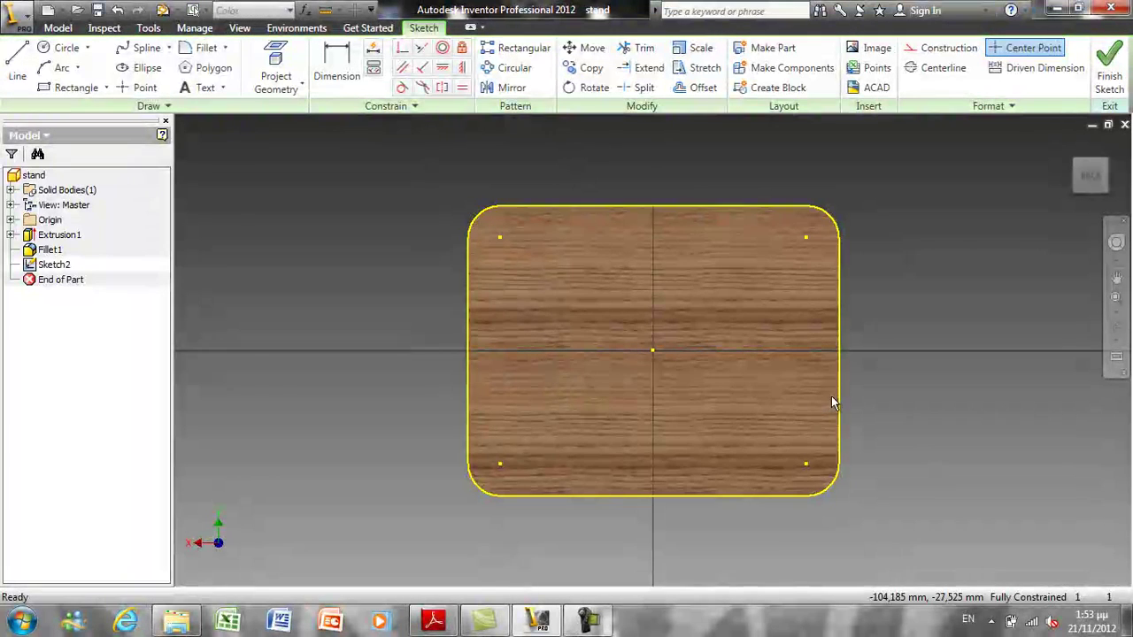
Step: Project the origin X and Y axes into the sketch as construction geometry
{"action": "left_click", "coordinate": [943, 49]}
{"action": "left_click", "coordinate": [270, 51]}
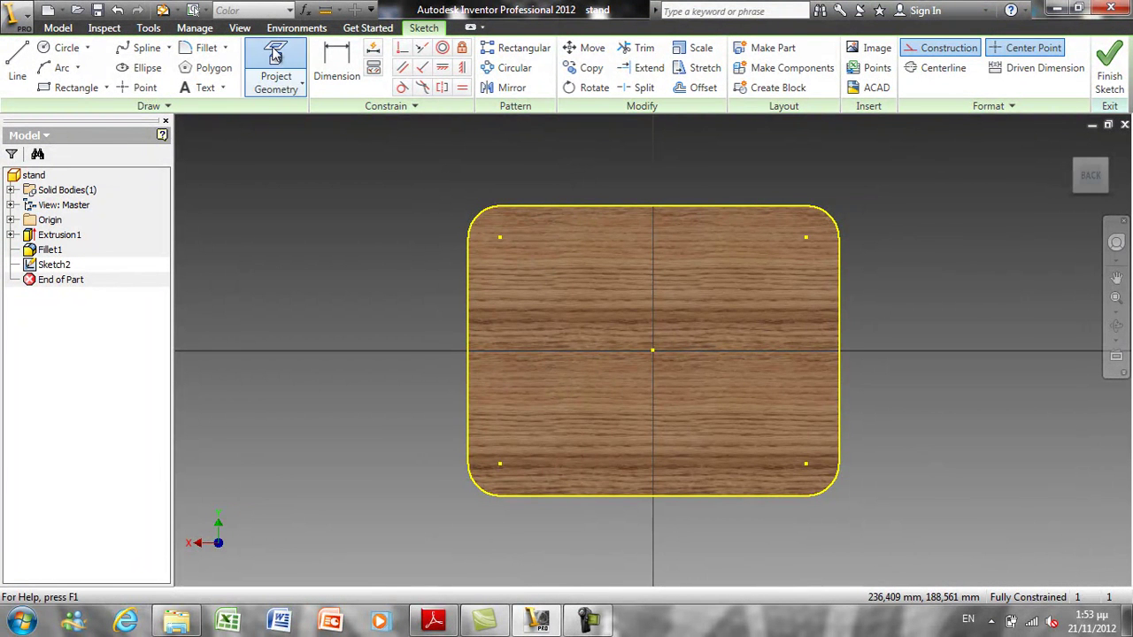
{"action": "left_click", "coordinate": [10, 220]}
{"action": "left_click", "coordinate": [67, 280]}
{"action": "right_click", "coordinate": [432, 252]}
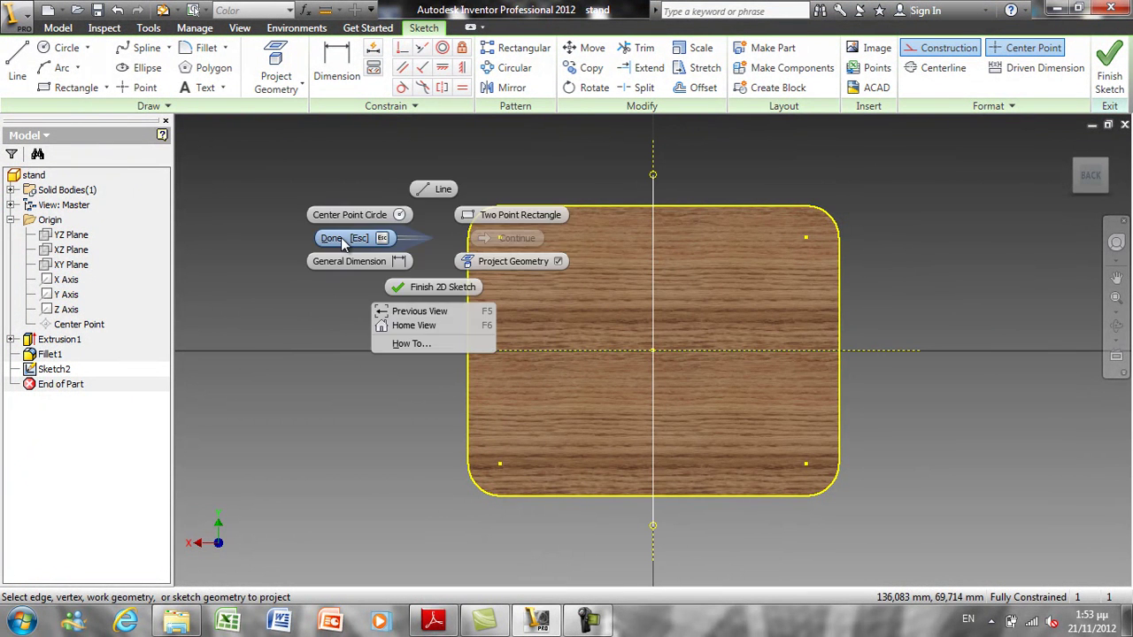
{"action": "left_click", "coordinate": [341, 237]}
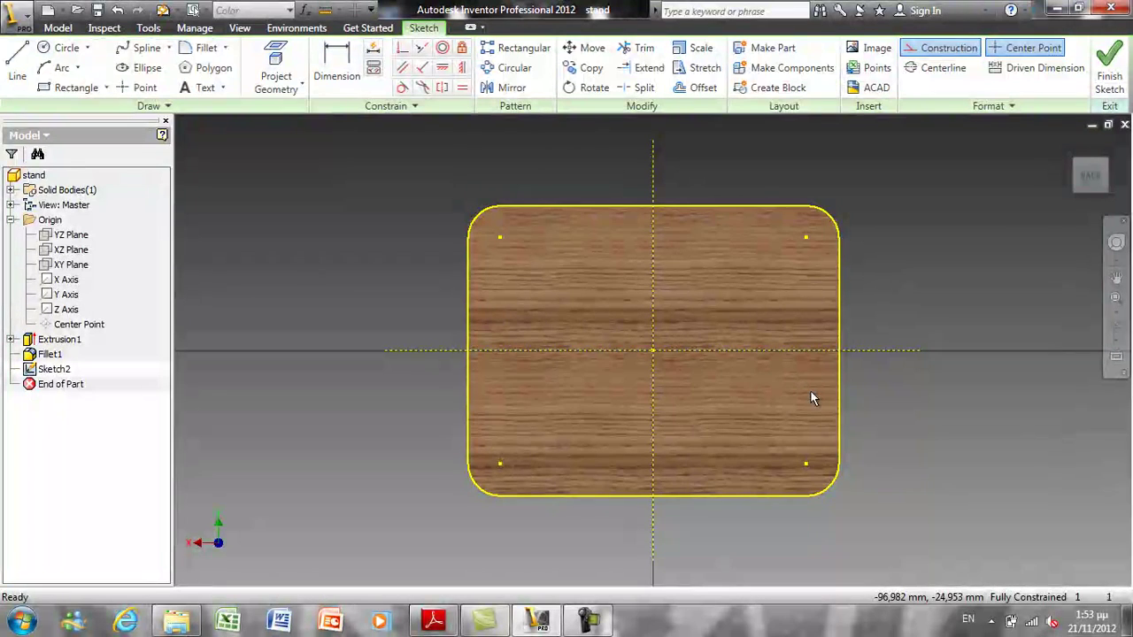
Step: Sketch an 18 mm diameter circle near the plate's right edge, centred about 83 mm right of and 41 mm below the origin
{"action": "left_click", "coordinate": [66, 47]}
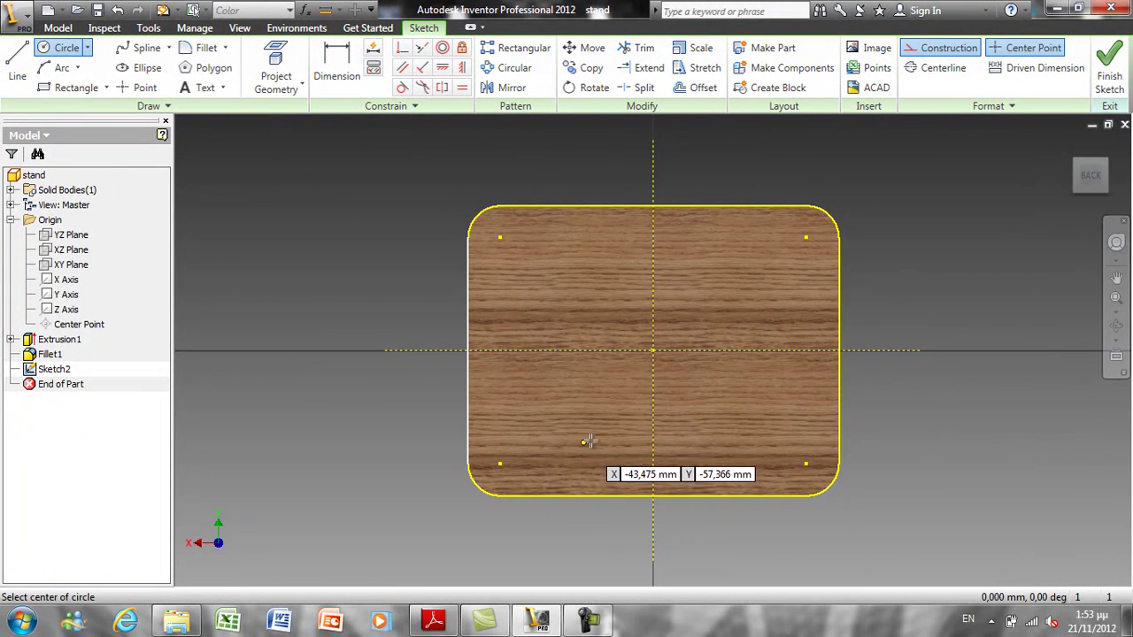
{"action": "left_click", "coordinate": [785, 415]}
{"action": "type", "text": "18"}
{"action": "key", "text": "Return"}
{"action": "scroll", "coordinate": [813, 421], "scroll_direction": "up", "scroll_amount": 3}
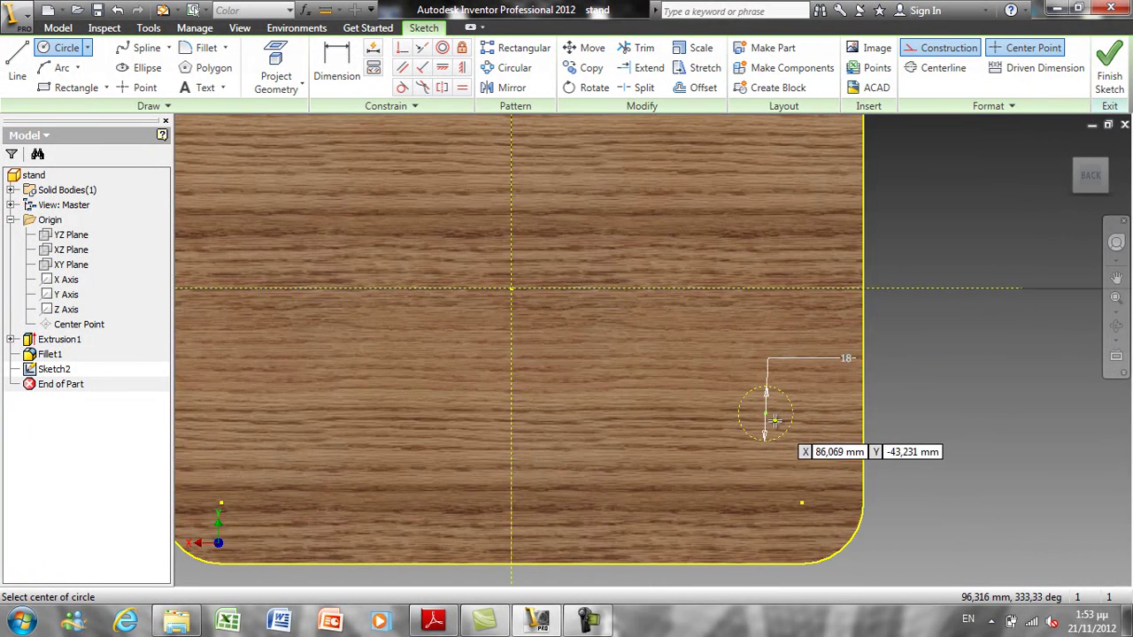
{"action": "right_click", "coordinate": [997, 332]}
{"action": "left_click", "coordinate": [935, 335]}
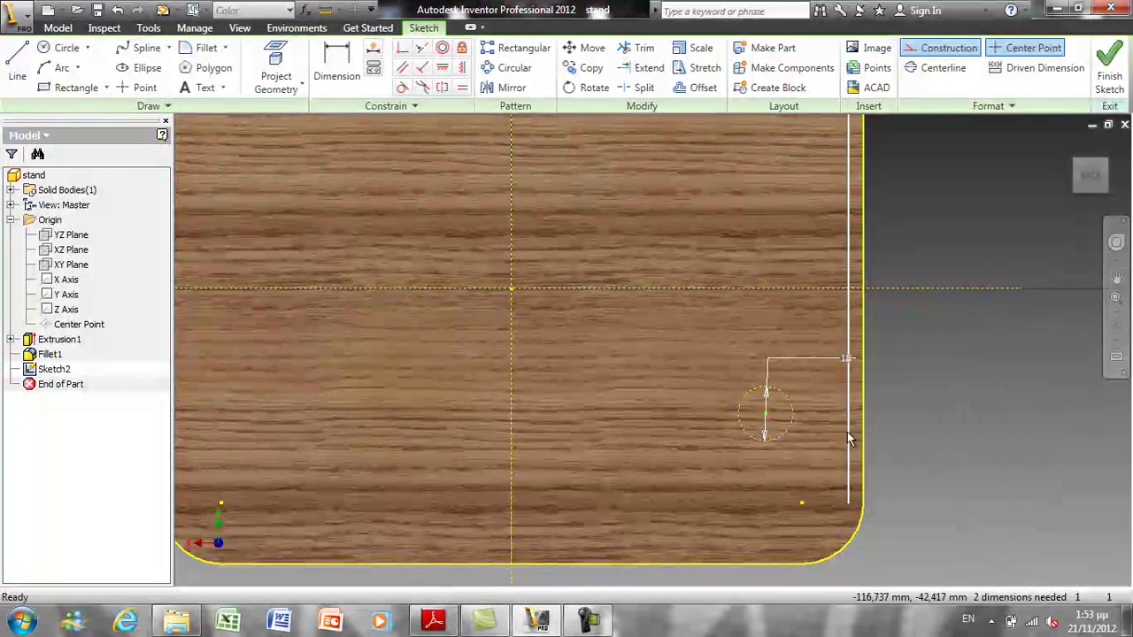
Step: Convert the 18 mm circle from construction to normal geometry and leave construction mode off
{"action": "left_click", "coordinate": [1026, 48]}
{"action": "left_click", "coordinate": [947, 48]}
{"action": "left_click", "coordinate": [1027, 48]}
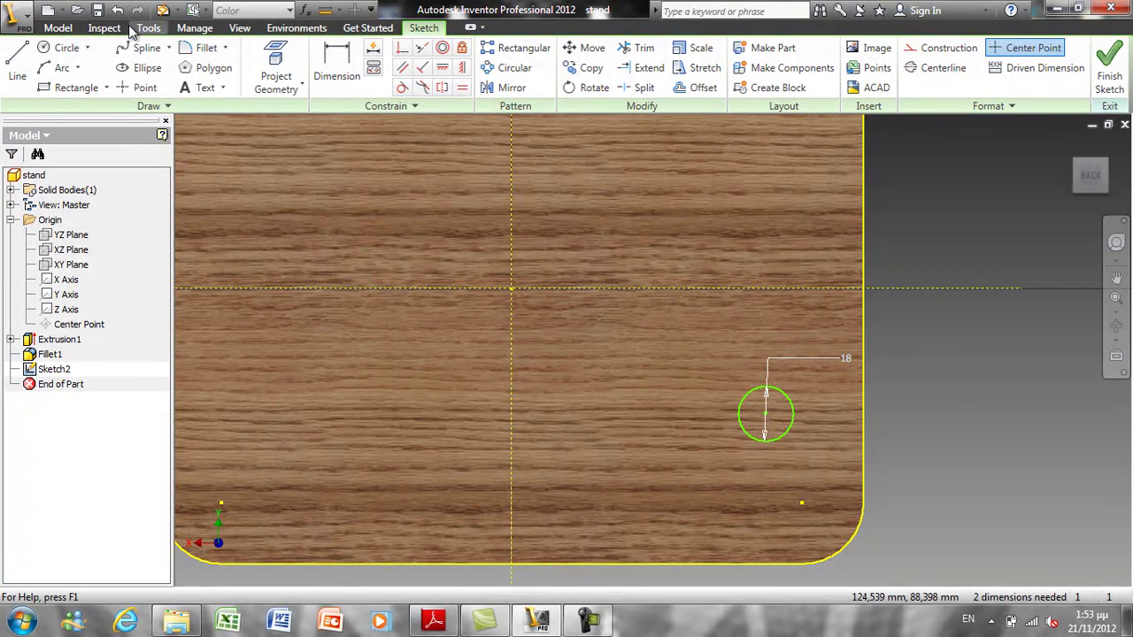
Step: Sketch an 11 mm diameter circle concentric with the 18 mm circle
{"action": "left_click", "coordinate": [64, 47]}
{"action": "left_click", "coordinate": [766, 413]}
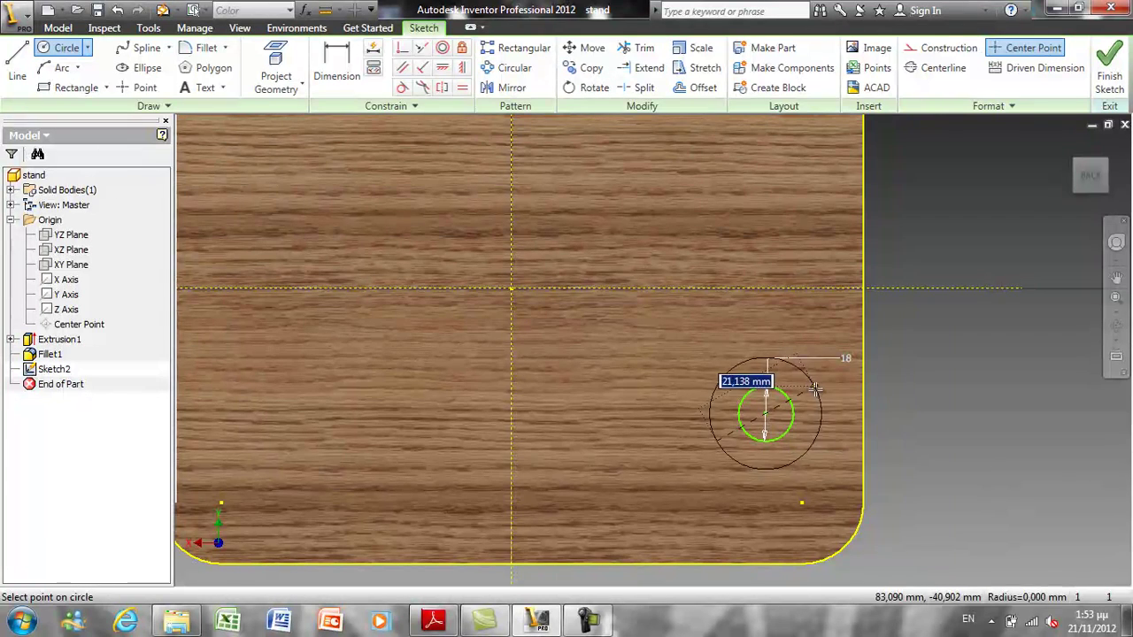
{"action": "type", "text": "11"}
{"action": "key", "text": "Return"}
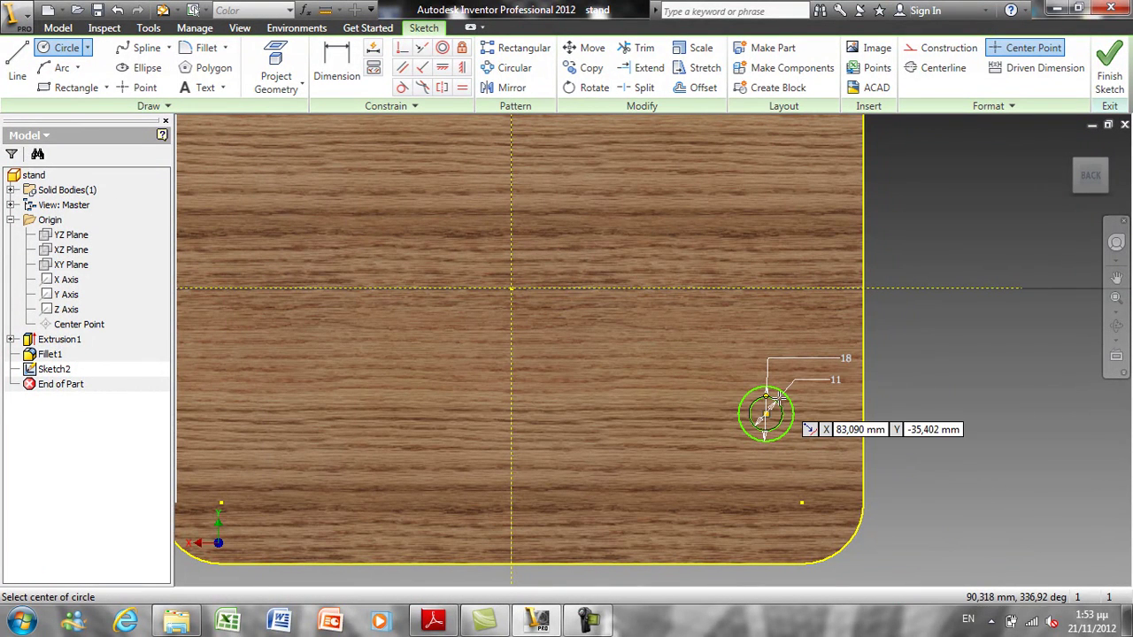
{"action": "right_click", "coordinate": [909, 396]}
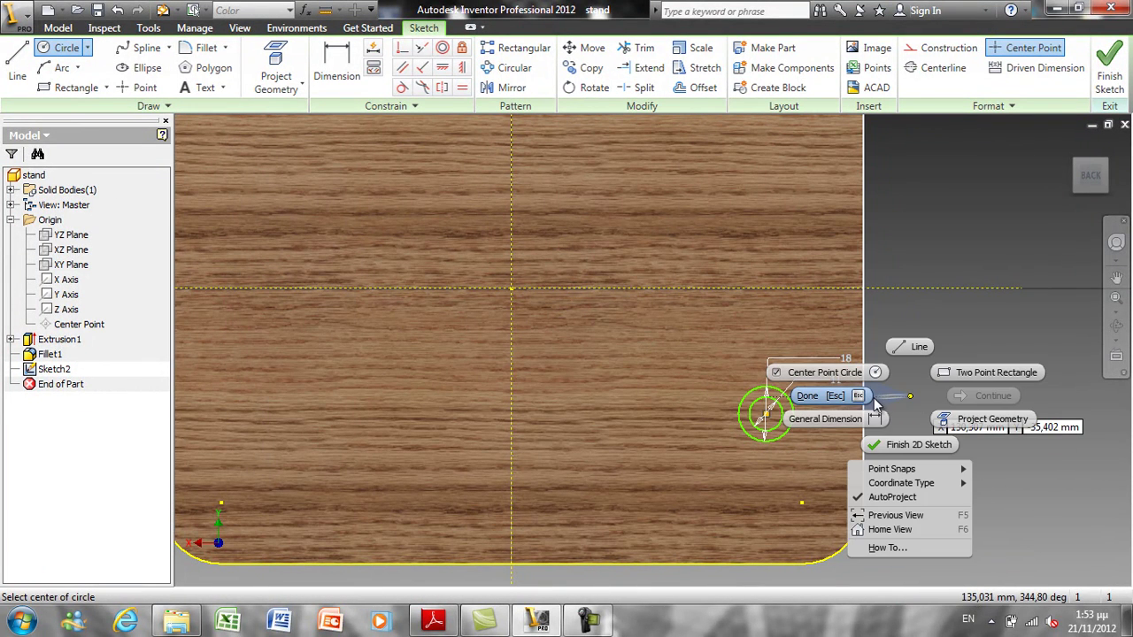
{"action": "left_click", "coordinate": [853, 397]}
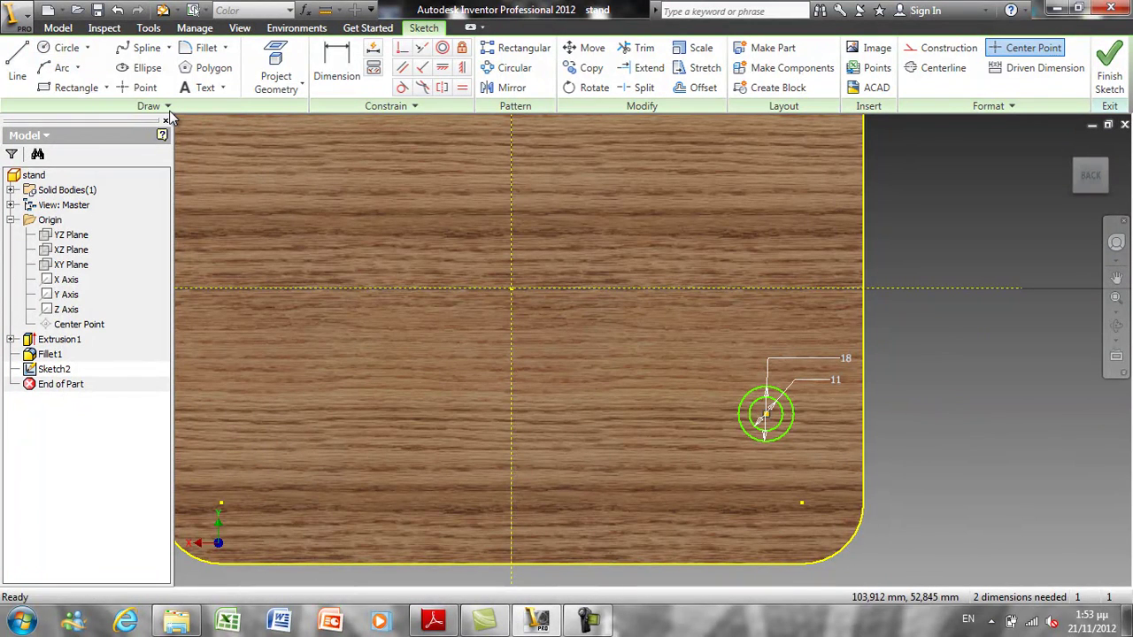
Step: Dimension the circles' shared centre 30 mm below the projected horizontal axis
{"action": "left_click", "coordinate": [340, 57]}
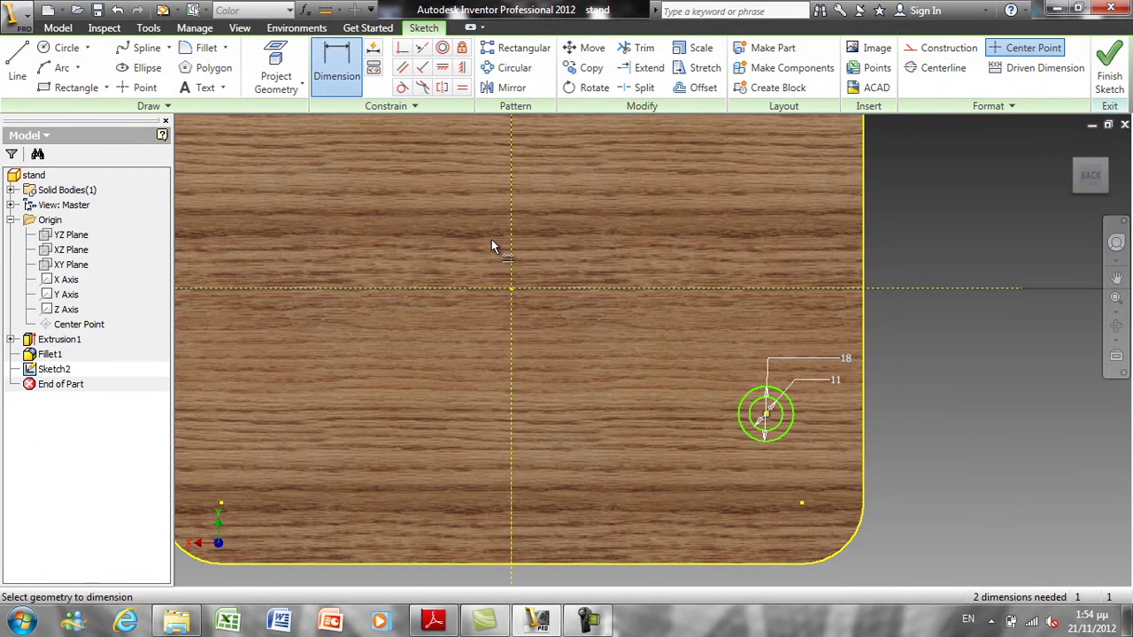
{"action": "left_click", "coordinate": [768, 414]}
{"action": "left_click", "coordinate": [803, 289]}
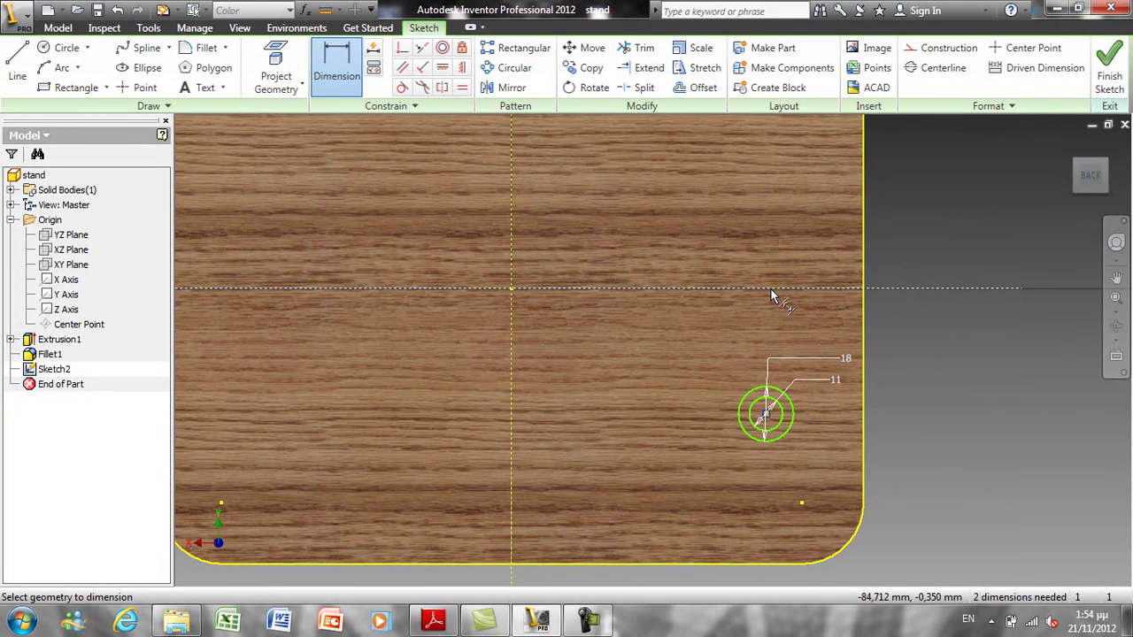
{"action": "left_click", "coordinate": [948, 353]}
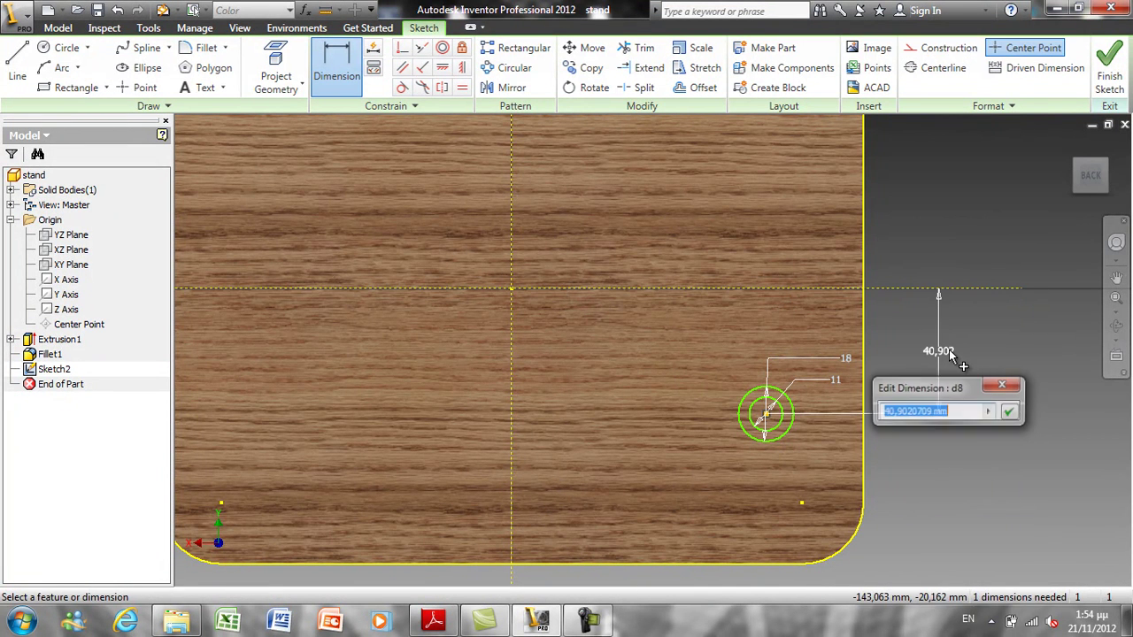
{"action": "type", "text": "30"}
{"action": "key", "text": "Return"}
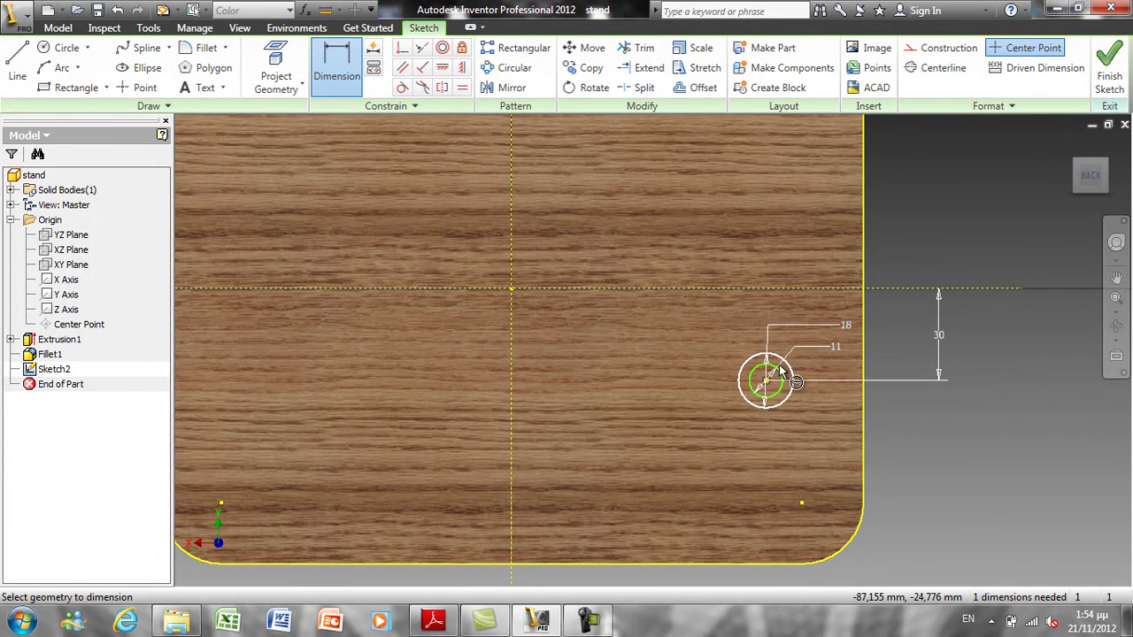
Step: Dimension the concentric circles' shared centre 75 mm horizontally from the projected vertical axis
{"action": "mouse_move", "coordinate": [781, 372]}
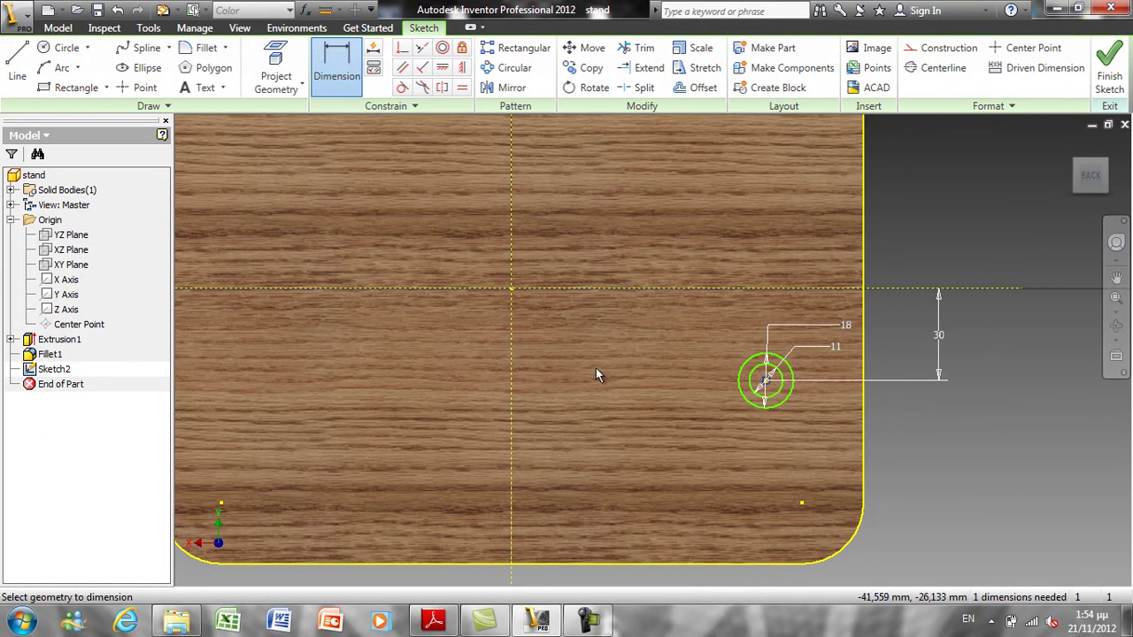
{"action": "left_click", "coordinate": [513, 380]}
{"action": "left_click", "coordinate": [604, 427]}
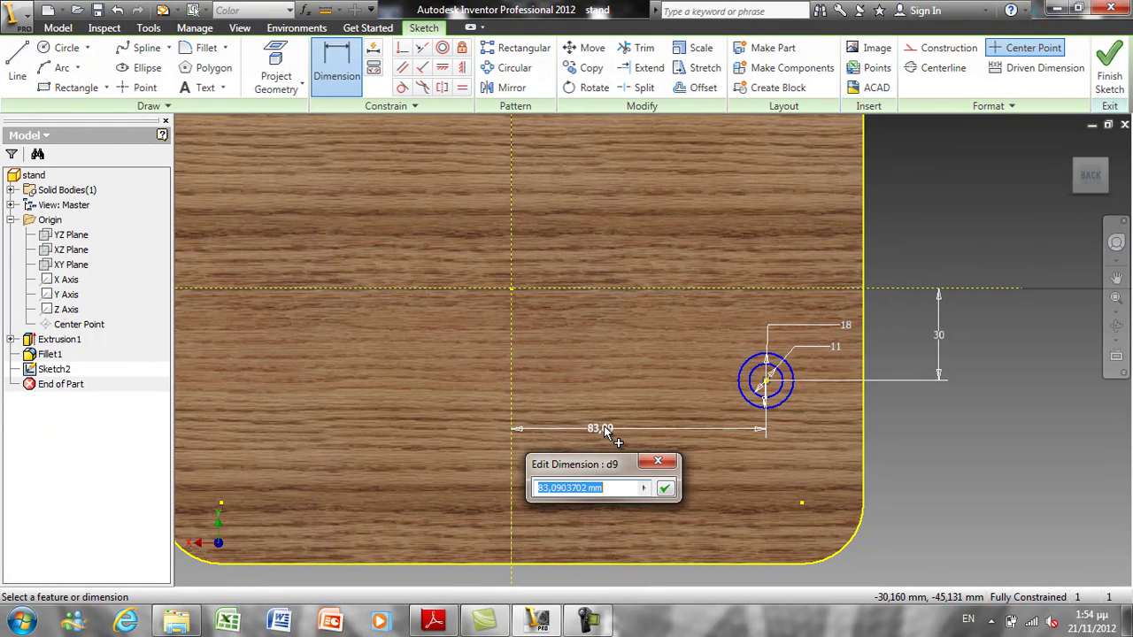
{"action": "type", "text": "86"}
{"action": "key", "text": "Return"}
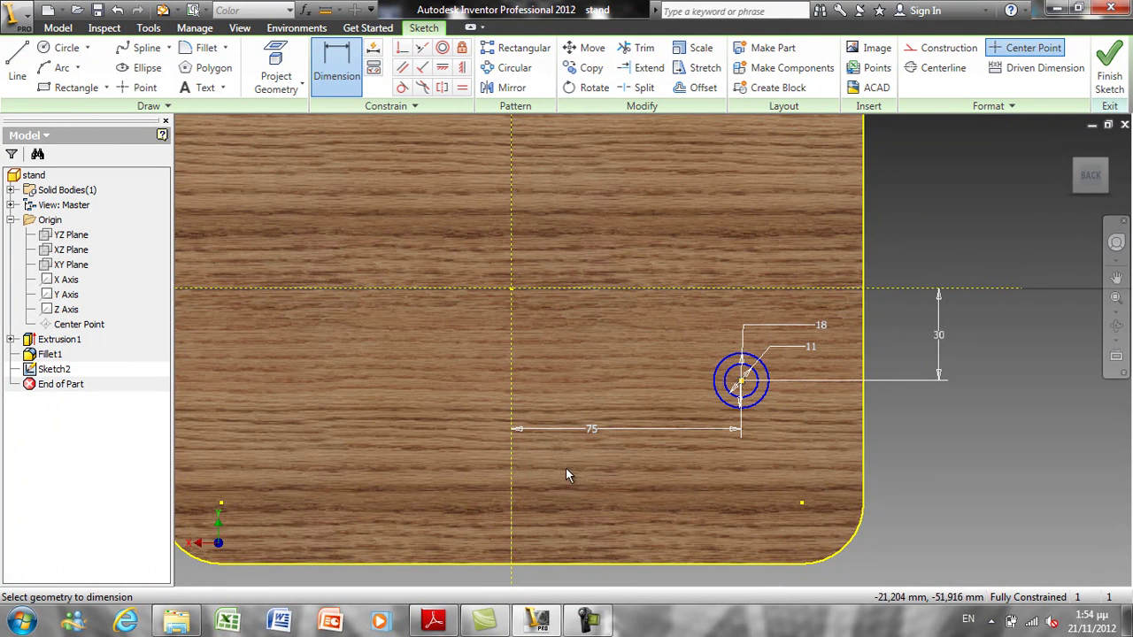
Step: Mirror the 18 mm and 11 mm circles about the projected vertical axis
{"action": "left_click", "coordinate": [510, 89]}
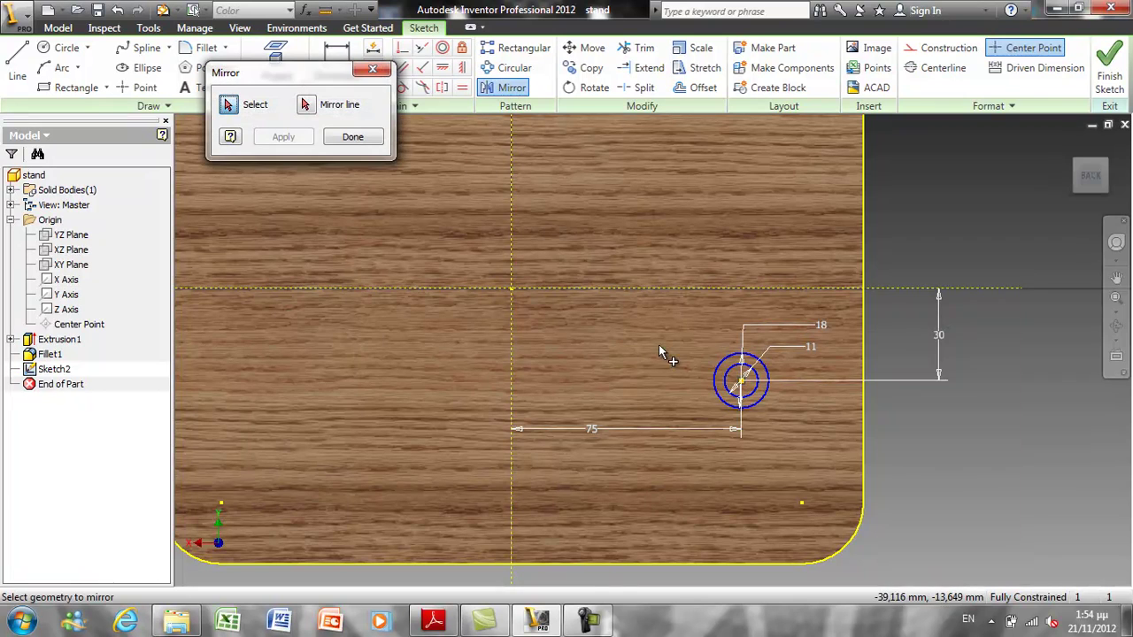
{"action": "left_click", "coordinate": [759, 393]}
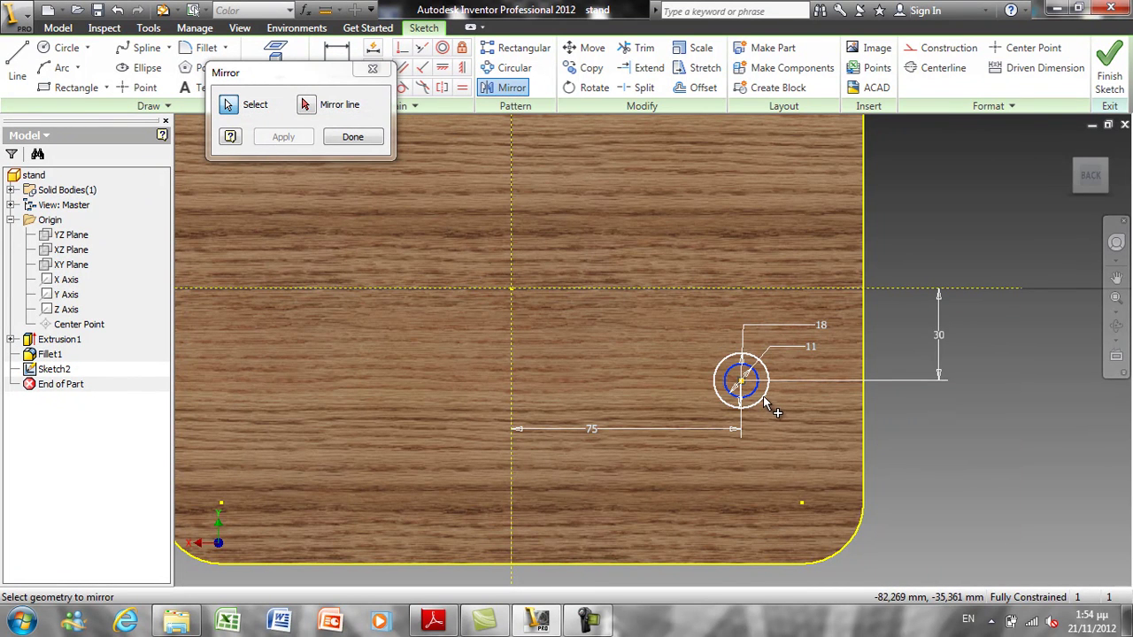
{"action": "left_click", "coordinate": [310, 106]}
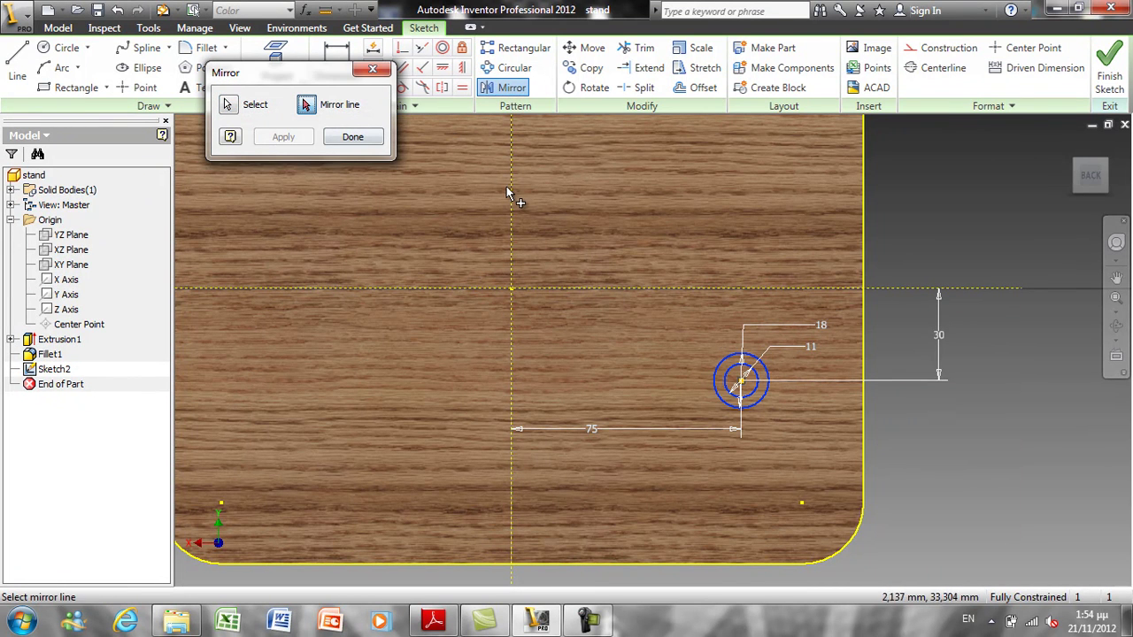
{"action": "left_click", "coordinate": [512, 191]}
{"action": "left_click", "coordinate": [284, 138]}
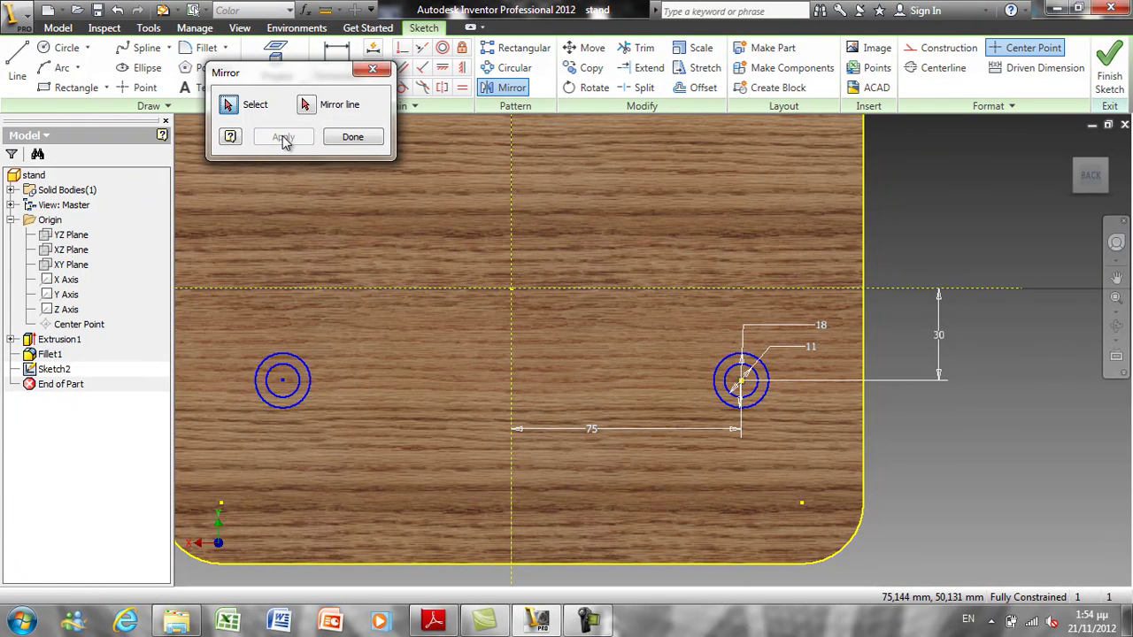
Step: Mirror both pairs of concentric circles about the projected horizontal axis and finish the sketch
{"action": "left_click", "coordinate": [300, 407]}
{"action": "left_click", "coordinate": [753, 404]}
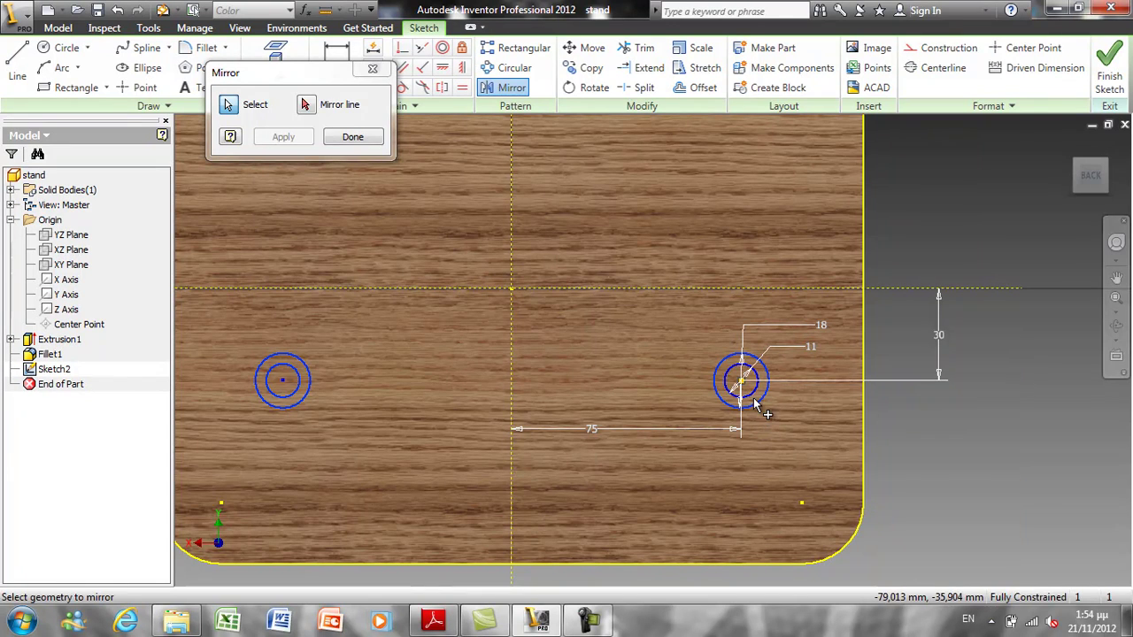
{"action": "left_click", "coordinate": [306, 105]}
{"action": "left_click", "coordinate": [340, 288]}
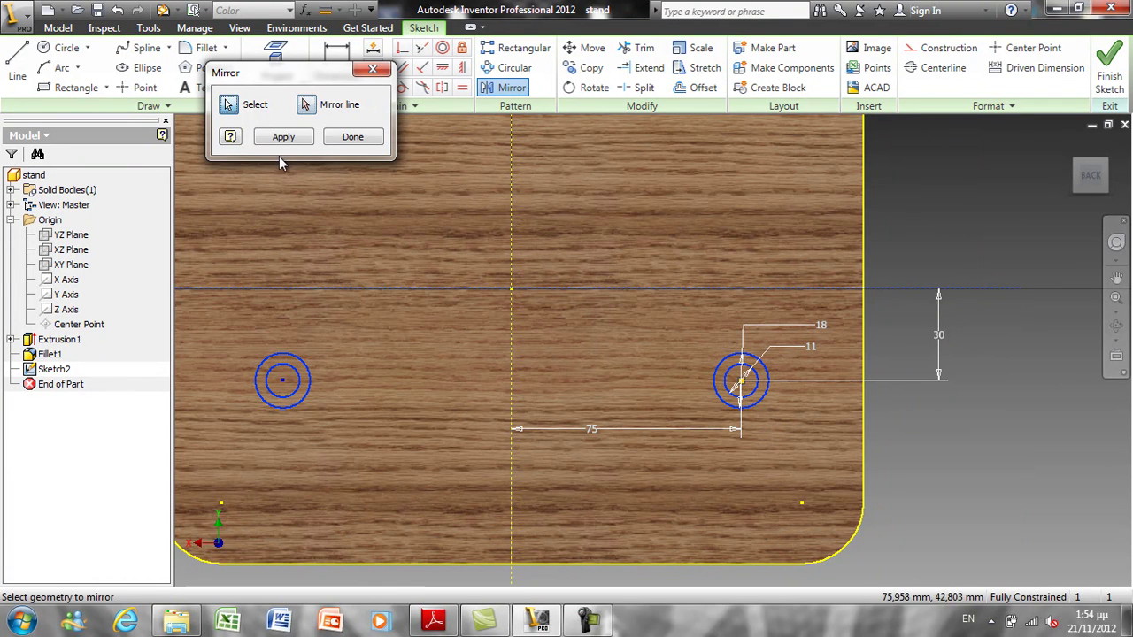
{"action": "left_click", "coordinate": [285, 138]}
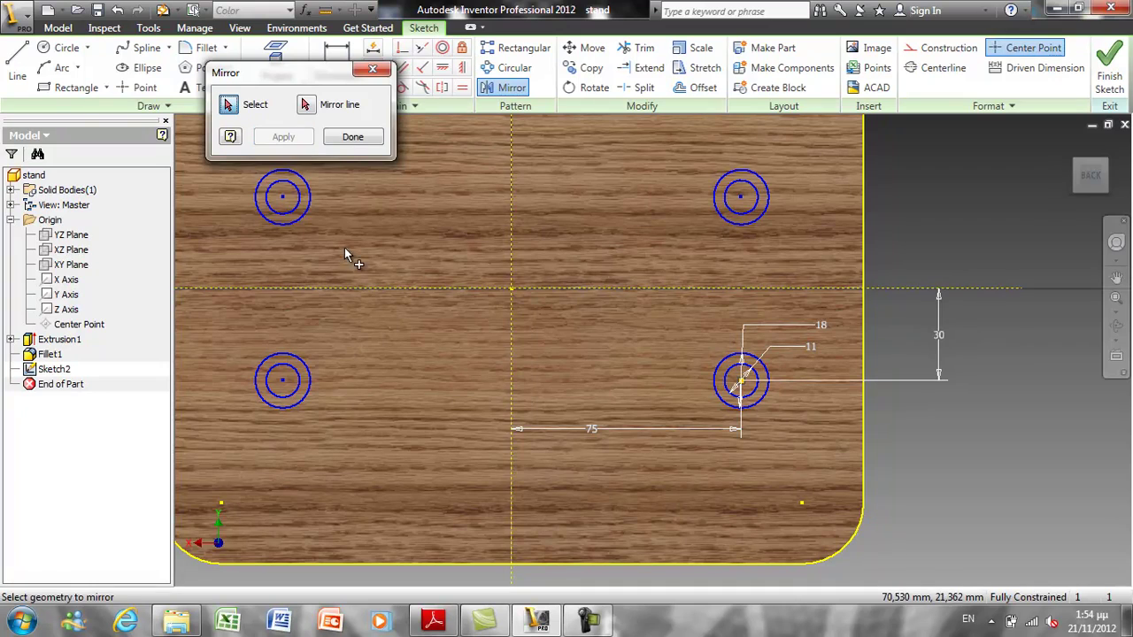
{"action": "left_click", "coordinate": [354, 138]}
{"action": "left_click", "coordinate": [1111, 71]}
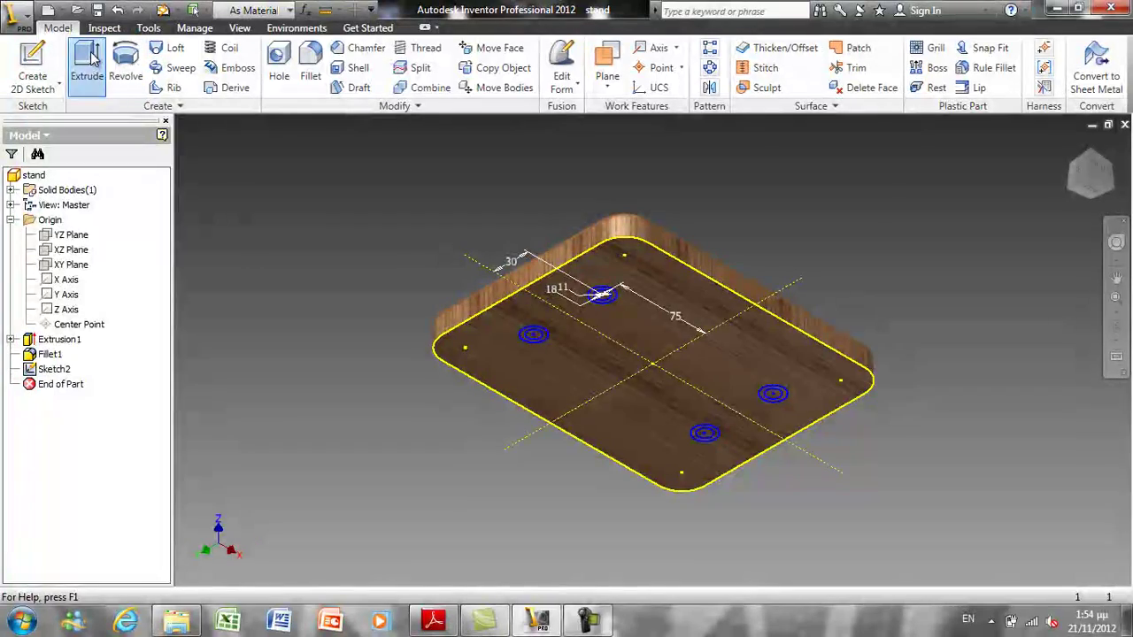
Step: Extrude the four 11 mm circles as a cut through the whole plate, with extents set to All
{"action": "left_click", "coordinate": [92, 58]}
{"action": "scroll", "coordinate": [536, 345], "scroll_direction": "down", "scroll_amount": 3}
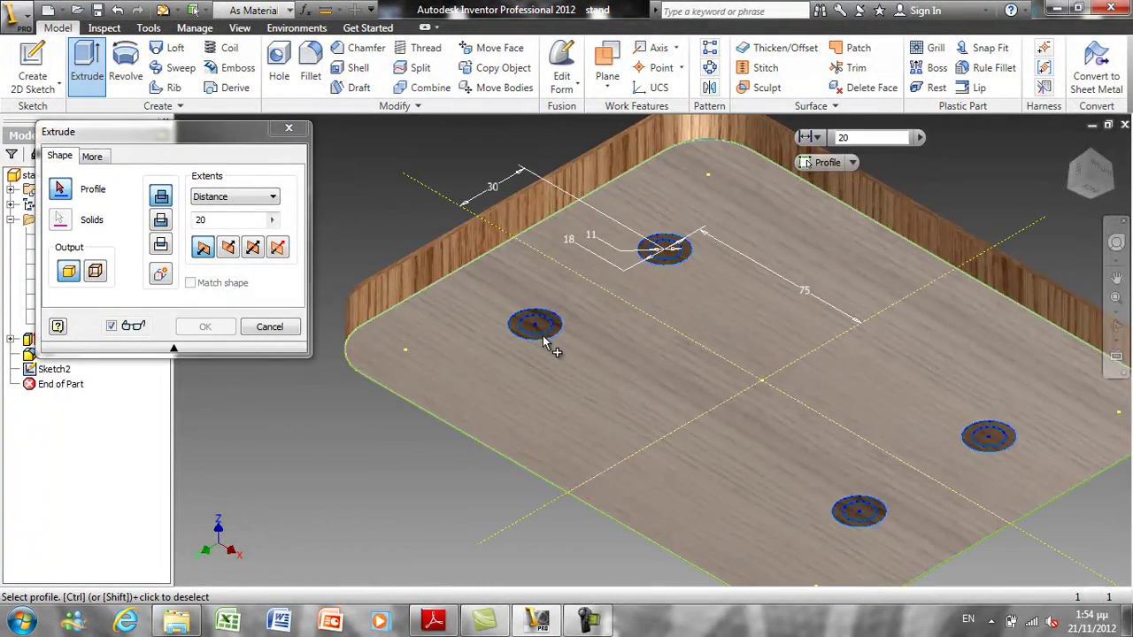
{"action": "scroll", "coordinate": [541, 332], "scroll_direction": "down", "scroll_amount": 2}
{"action": "left_click", "coordinate": [538, 319]}
{"action": "middle_click_drag", "start_coordinate": [640, 324], "coordinate": [541, 373]}
{"action": "left_click", "coordinate": [671, 247]}
{"action": "scroll", "coordinate": [740, 391], "scroll_direction": "up", "scroll_amount": 4}
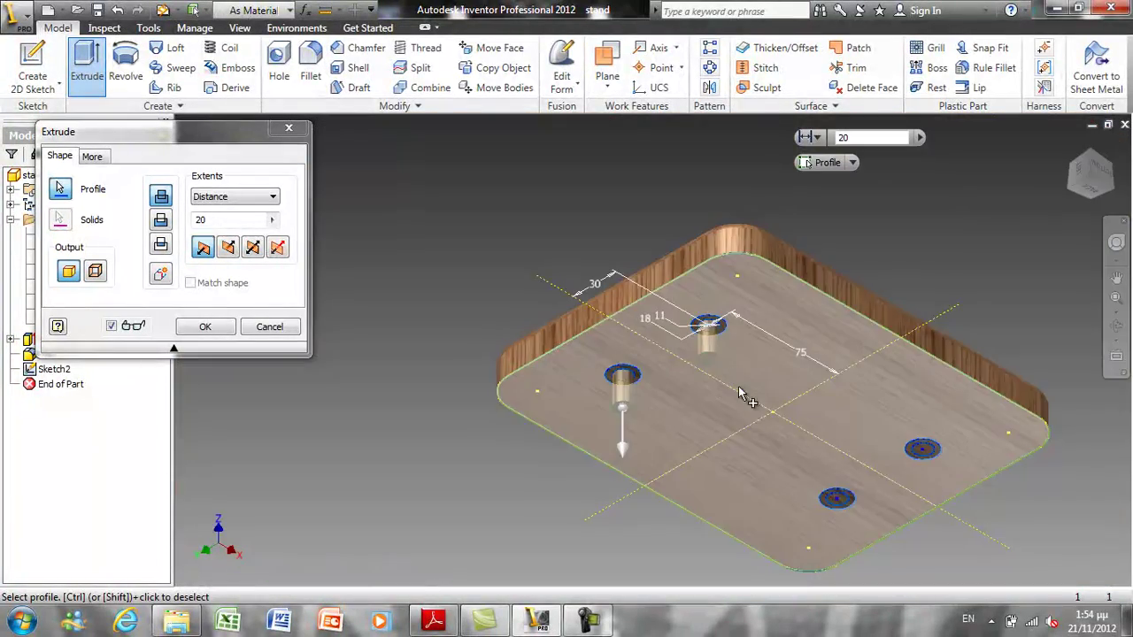
{"action": "scroll", "coordinate": [881, 508], "scroll_direction": "down", "scroll_amount": 4}
{"action": "left_click", "coordinate": [821, 475]}
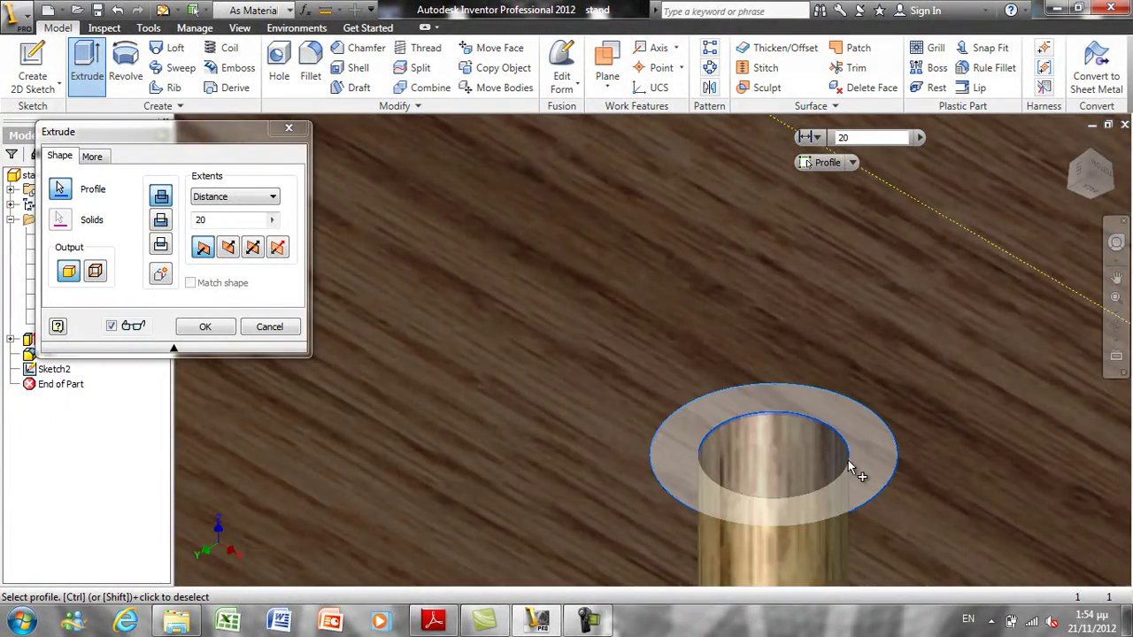
{"action": "scroll", "coordinate": [943, 434], "scroll_direction": "up", "scroll_amount": 3}
{"action": "left_click", "coordinate": [1042, 345]}
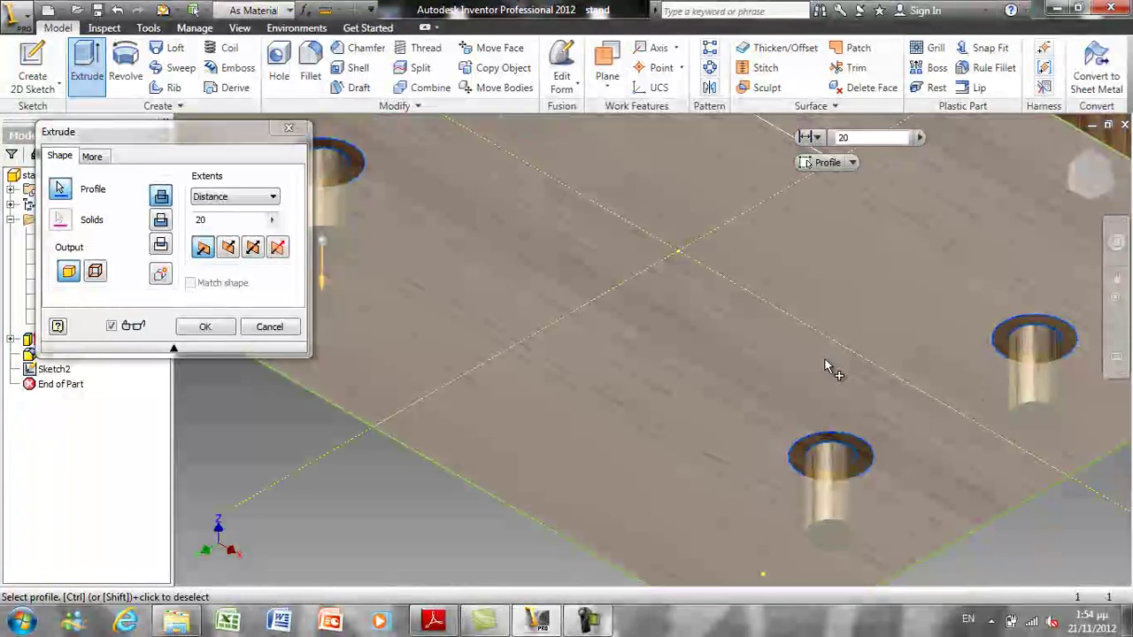
{"action": "left_click", "coordinate": [160, 220]}
{"action": "left_click", "coordinate": [221, 197]}
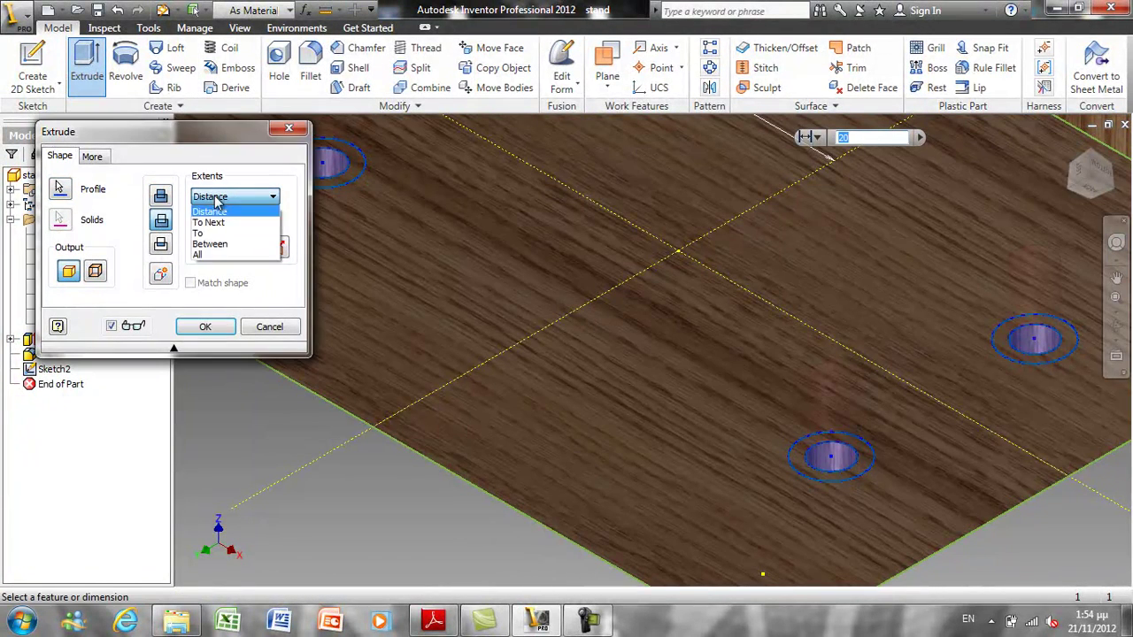
{"action": "left_click", "coordinate": [208, 256]}
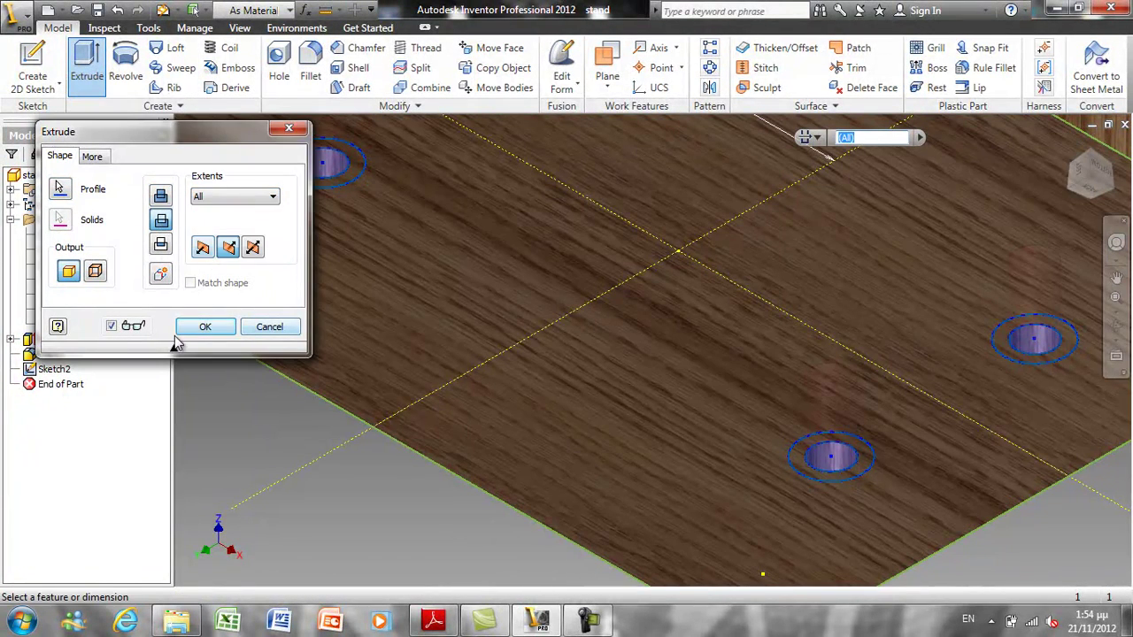
{"action": "left_click", "coordinate": [204, 328]}
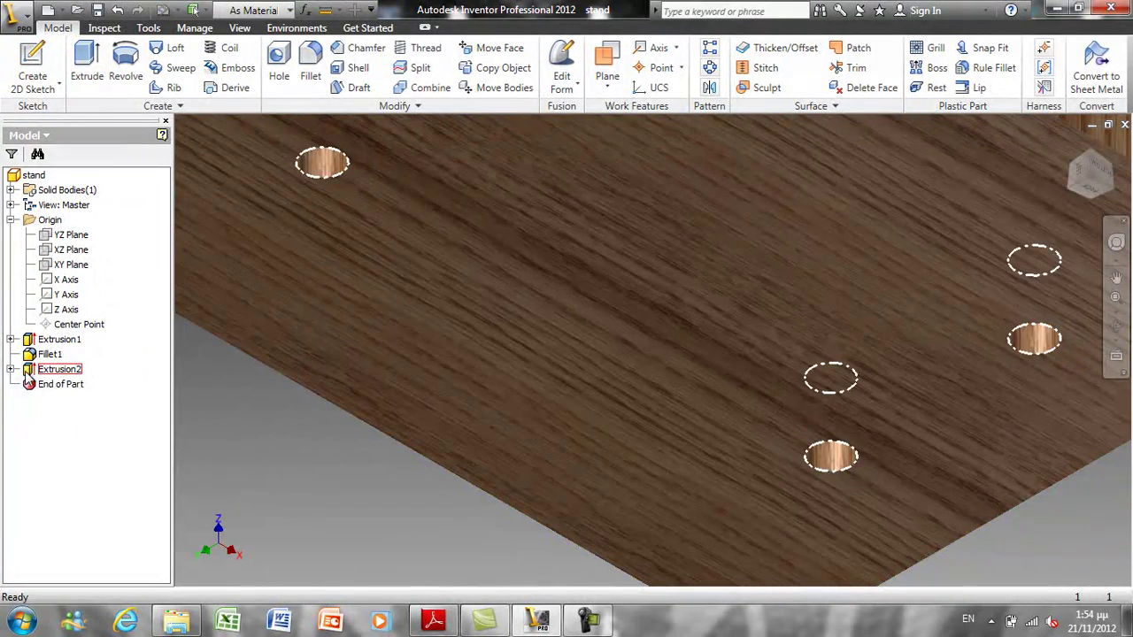
Step: Share the hole sketch under the through-hole extrusion so its profiles can be reused
{"action": "left_click", "coordinate": [10, 370]}
{"action": "right_click", "coordinate": [71, 389]}
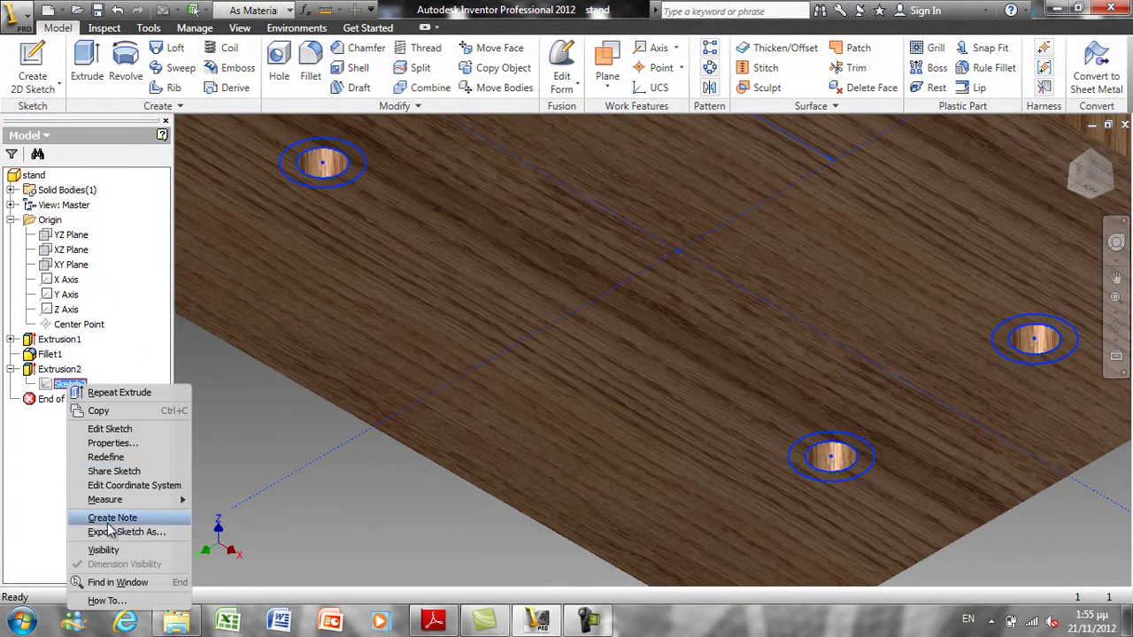
{"action": "left_click", "coordinate": [139, 472]}
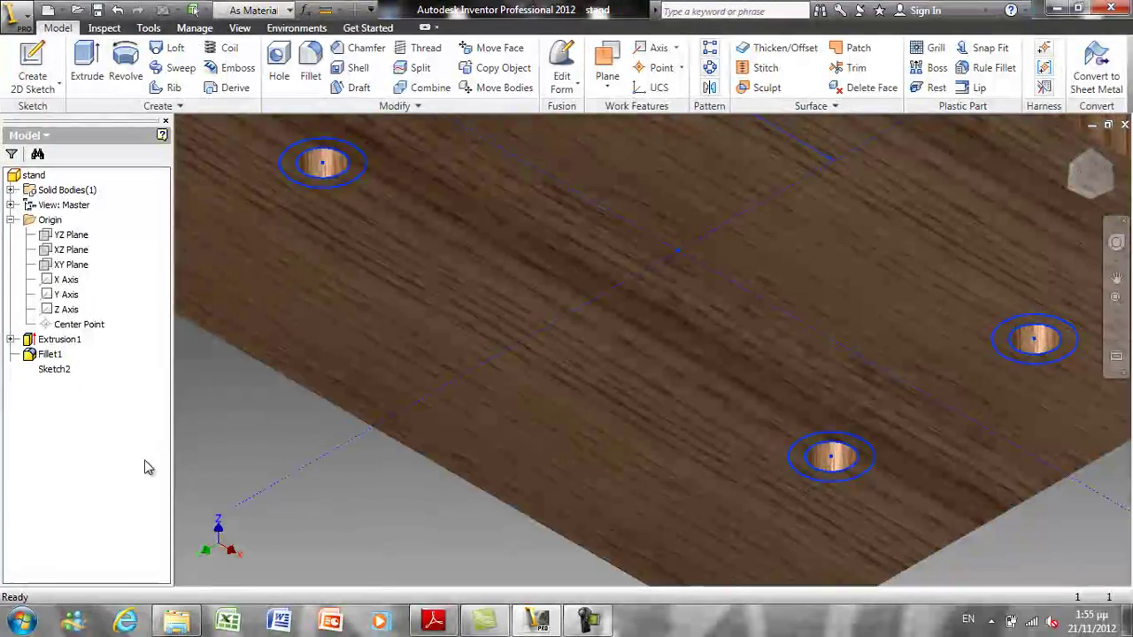
Step: Extrude the four rings between the 11 mm and 18 mm circles as a distance cut into the plate, forming counterbores
{"action": "middle_click_drag", "start_coordinate": [316, 278], "coordinate": [315, 363]}
{"action": "scroll", "coordinate": [314, 363], "scroll_direction": "down", "scroll_amount": 1}
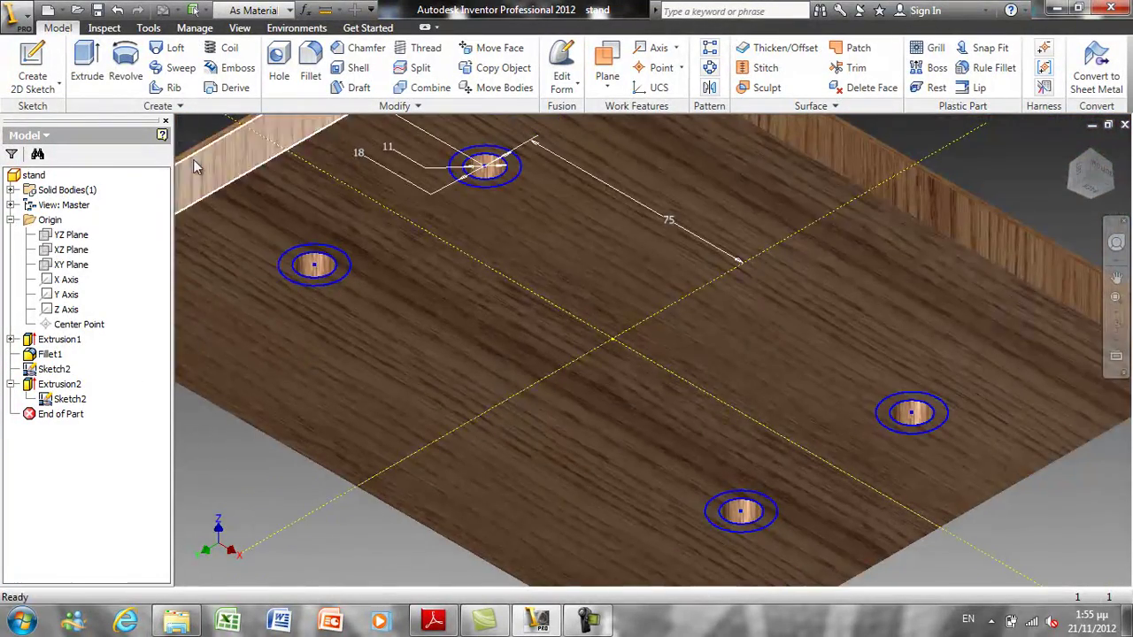
{"action": "left_click", "coordinate": [87, 64]}
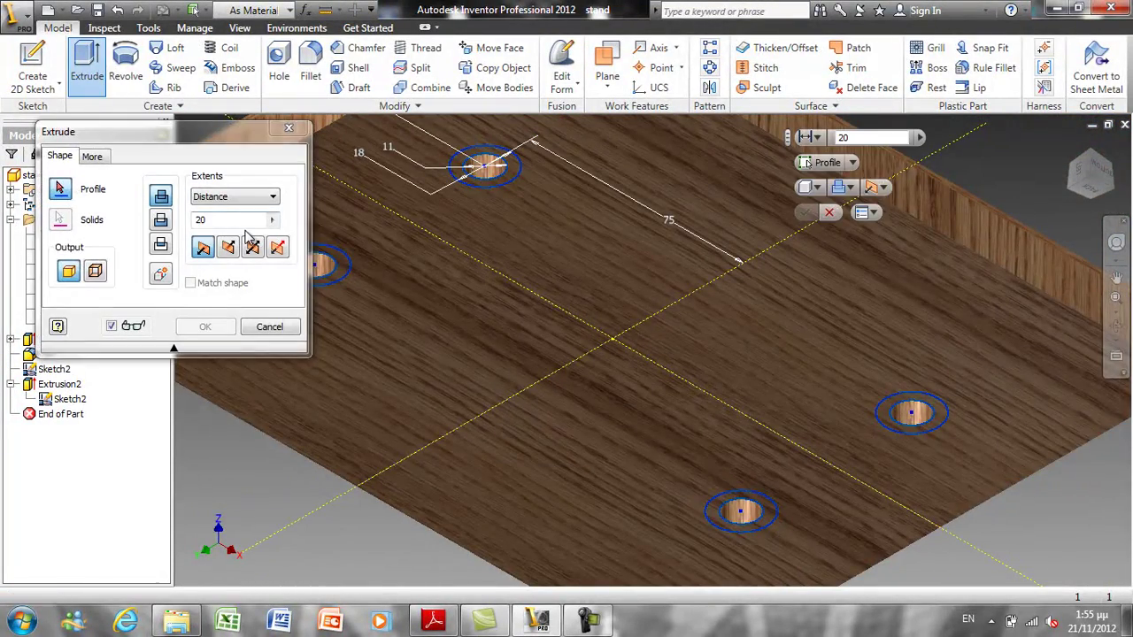
{"action": "middle_click_drag", "start_coordinate": [354, 266], "coordinate": [399, 313]}
{"action": "left_click", "coordinate": [380, 314]}
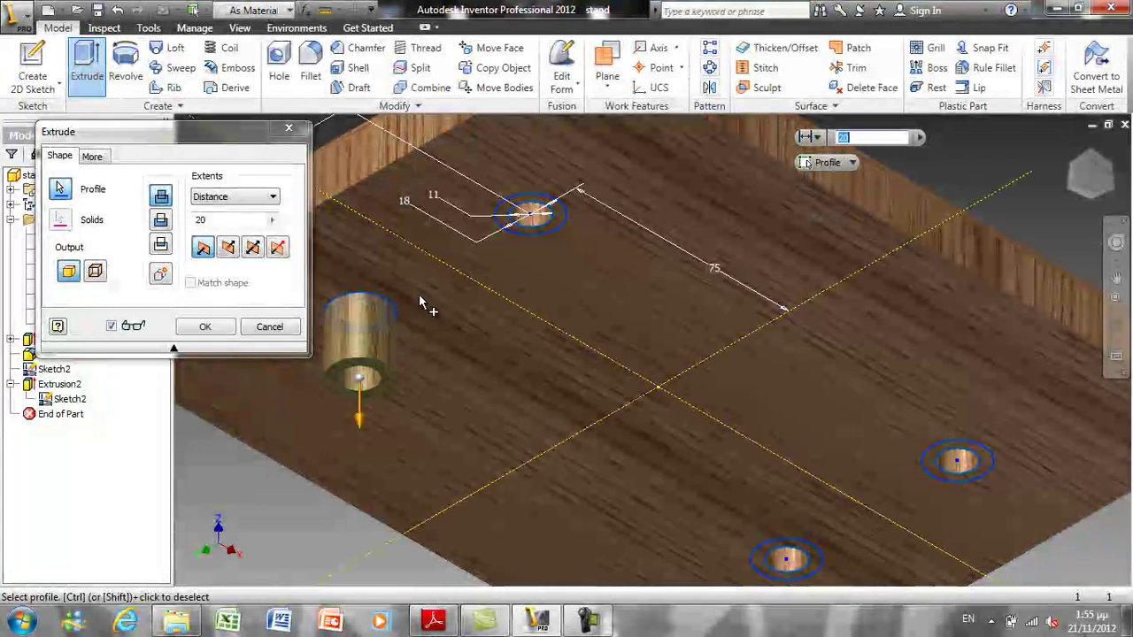
{"action": "left_click", "coordinate": [534, 235]}
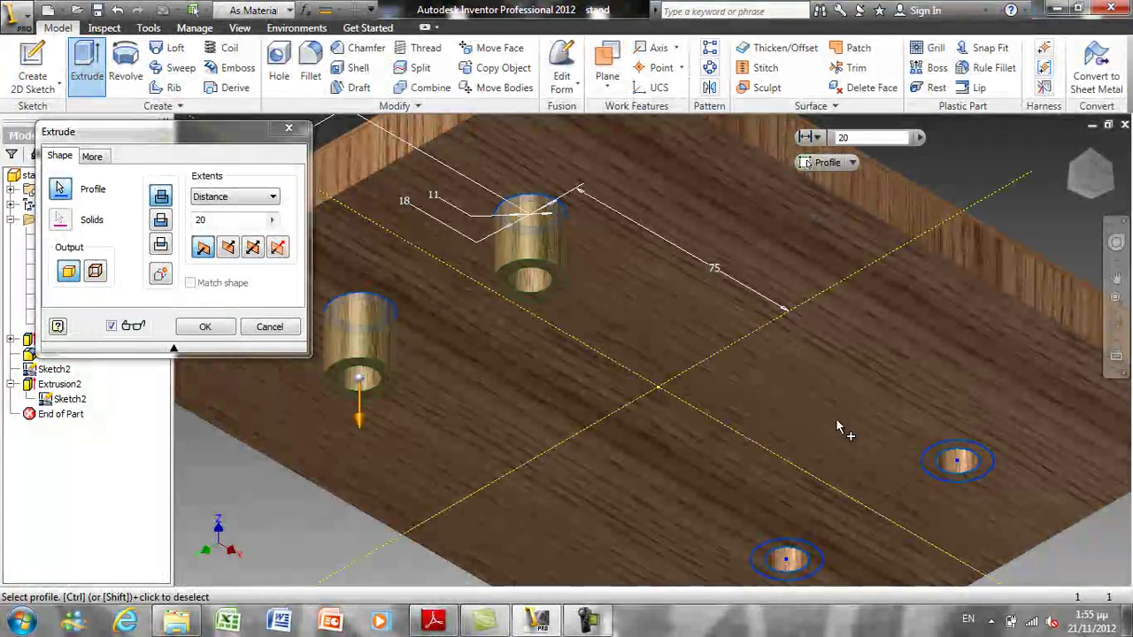
{"action": "left_click", "coordinate": [938, 478]}
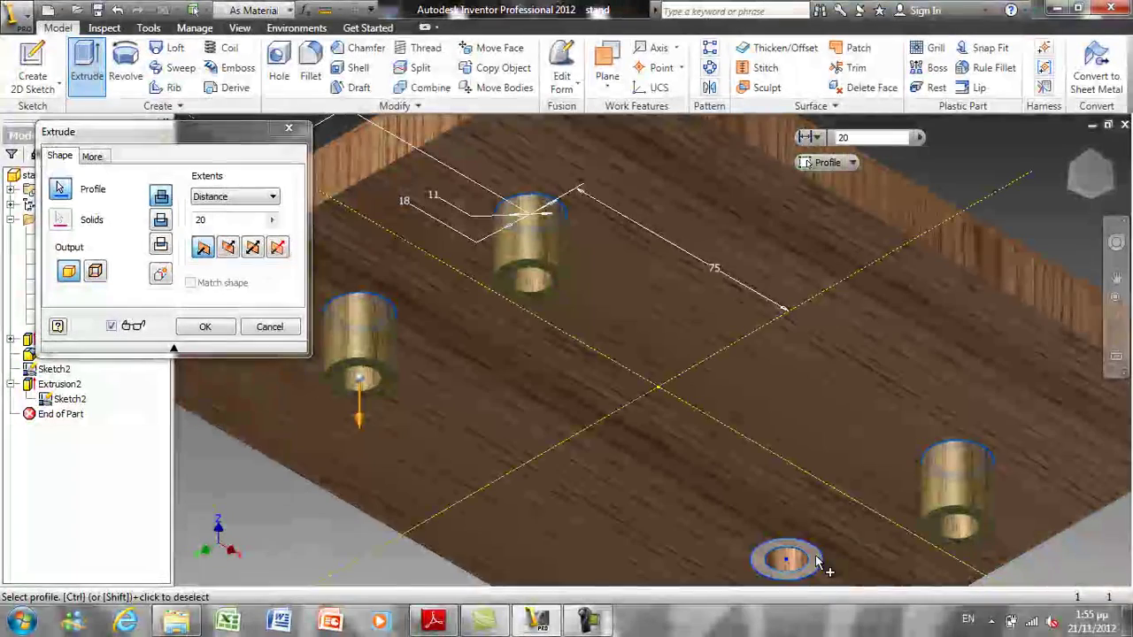
{"action": "left_click", "coordinate": [797, 560]}
{"action": "left_click", "coordinate": [163, 221]}
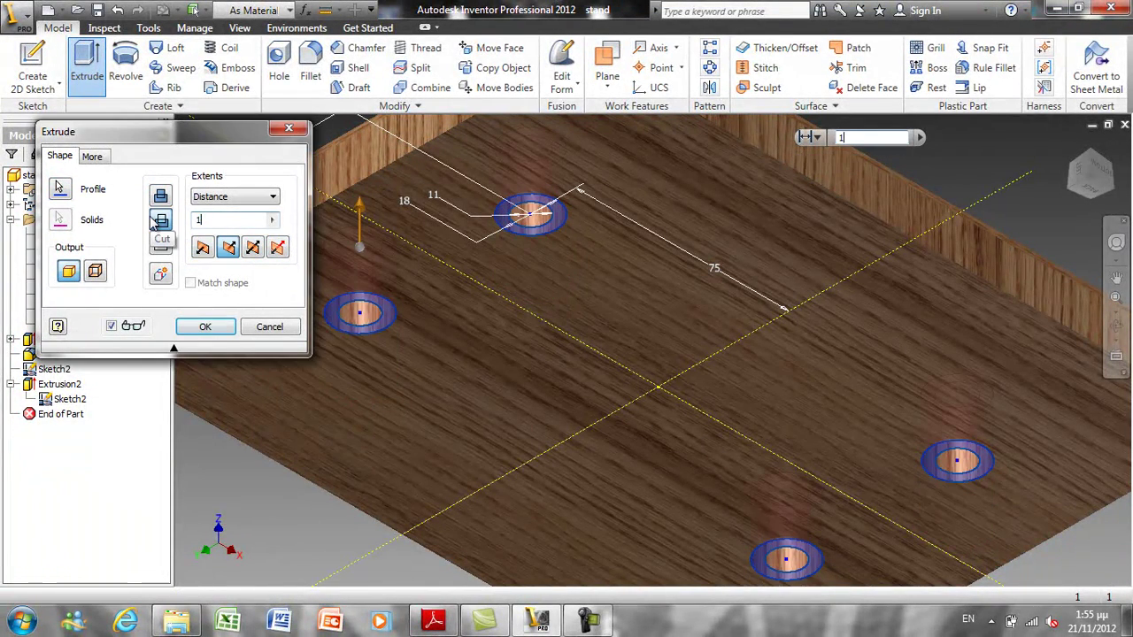
{"action": "left_click", "coordinate": [221, 326]}
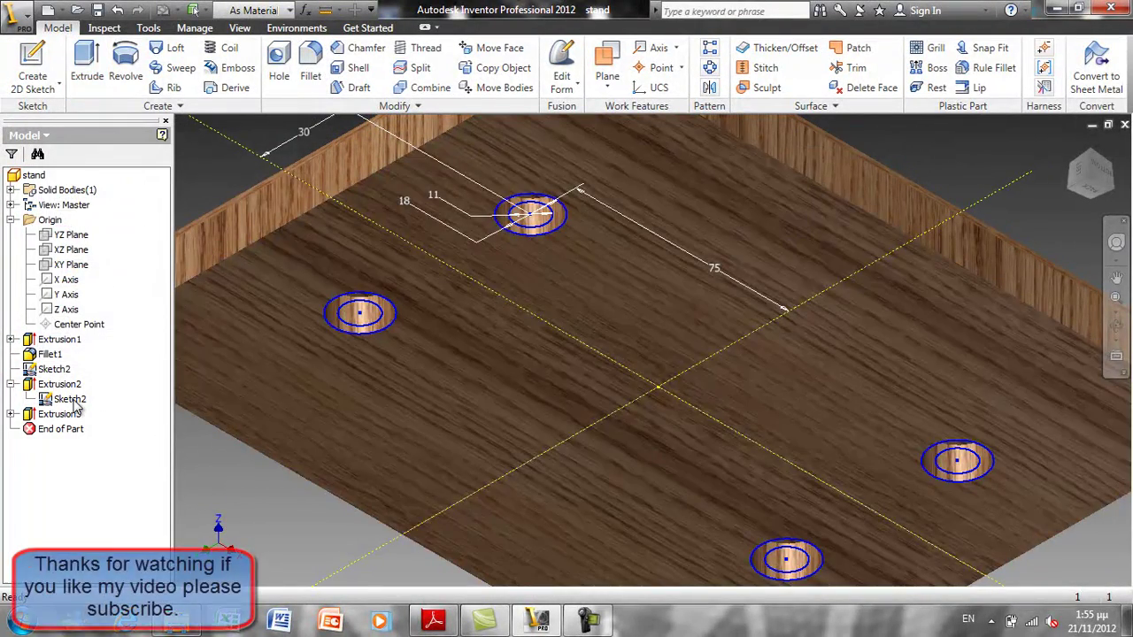
Step: Hide the shared hole sketch and collapse the expanded entries in the model tree
{"action": "right_click", "coordinate": [73, 399]}
{"action": "left_click", "coordinate": [94, 491]}
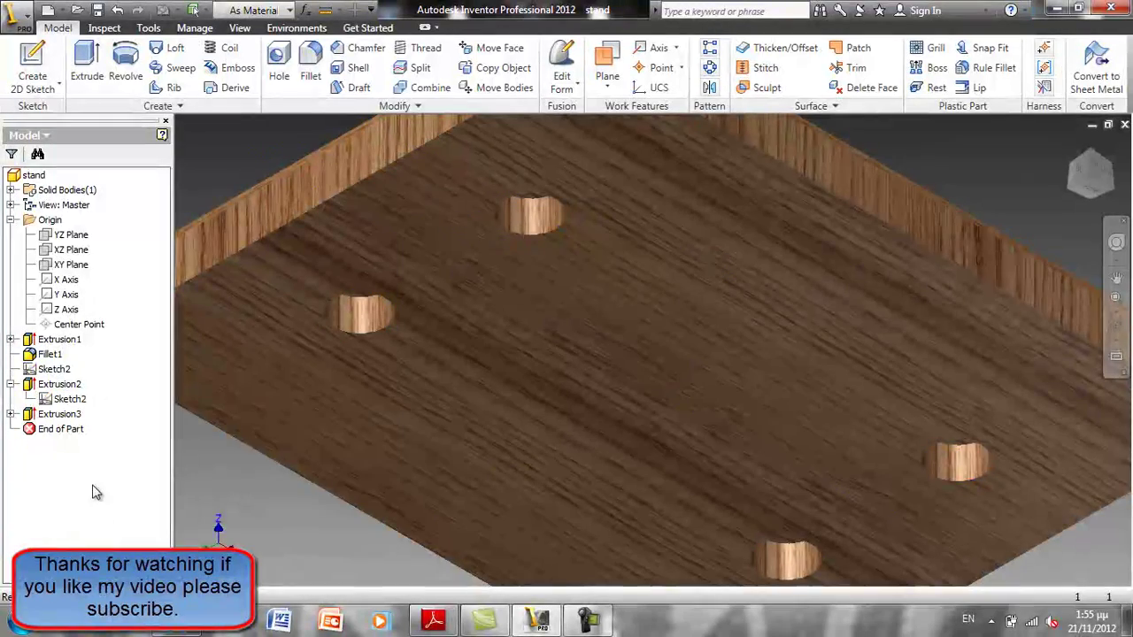
{"action": "right_click", "coordinate": [92, 433]}
{"action": "left_click", "coordinate": [133, 575]}
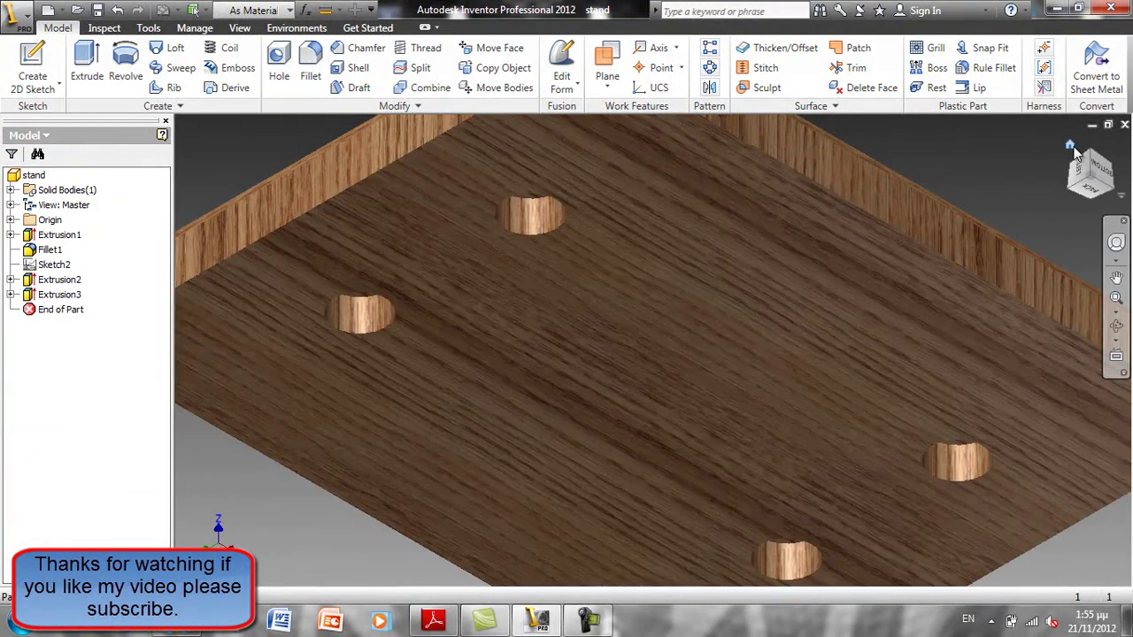
{"action": "left_click", "coordinate": [1069, 145]}
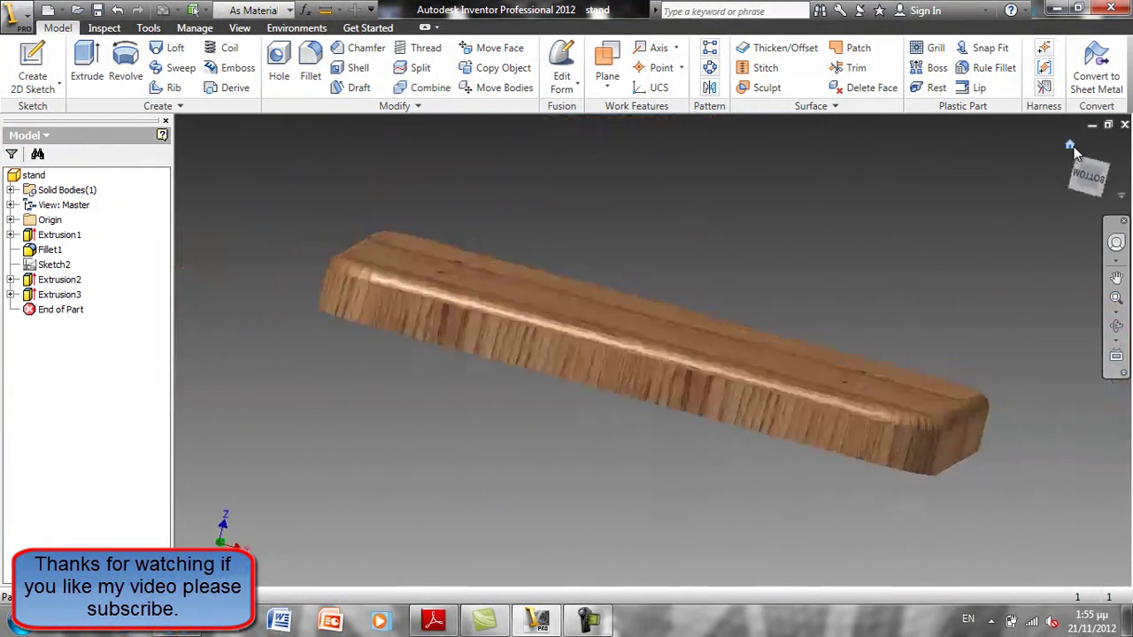